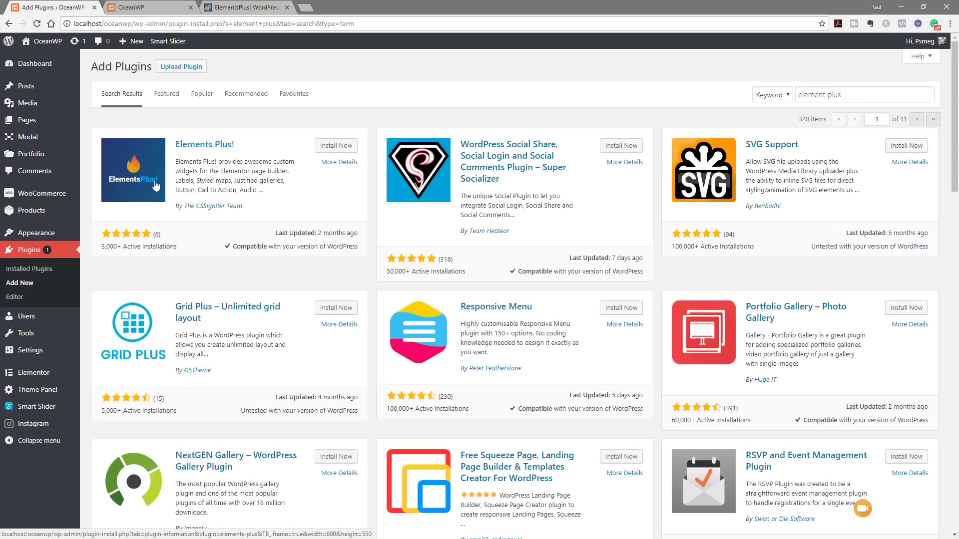
Install the Elements Plus! plugin from its card and activate it
{"action": "left_click", "coordinate": [344, 149]}
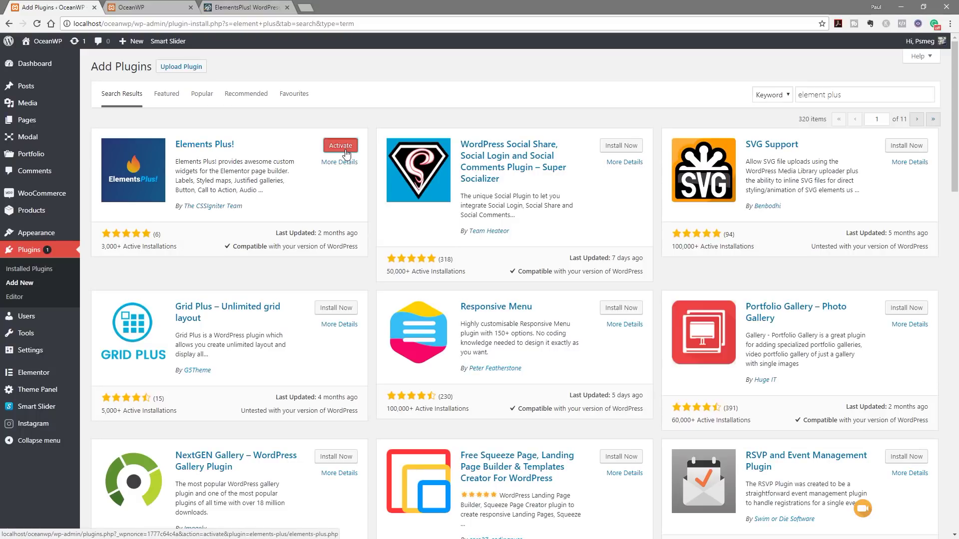
{"action": "left_click", "coordinate": [340, 146]}
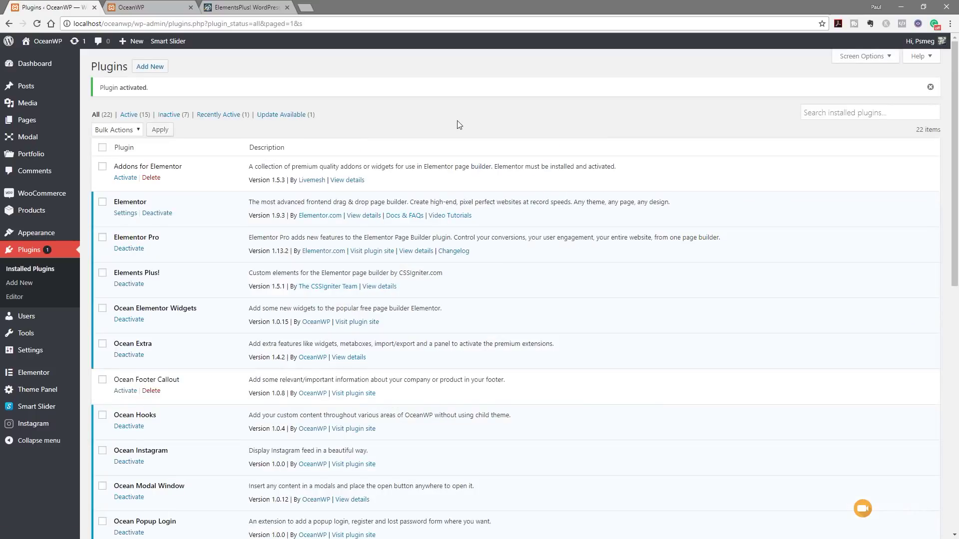
Enable the Gallery Plus! widget on the Elementor > Elements Plus! settings page and save
{"action": "mouse_move", "coordinate": [14, 375]}
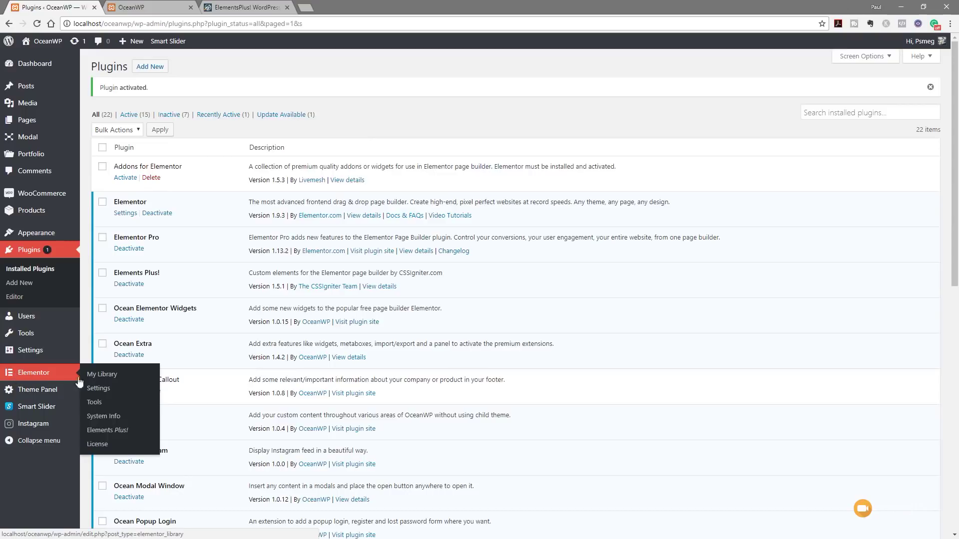
{"action": "left_click", "coordinate": [98, 433]}
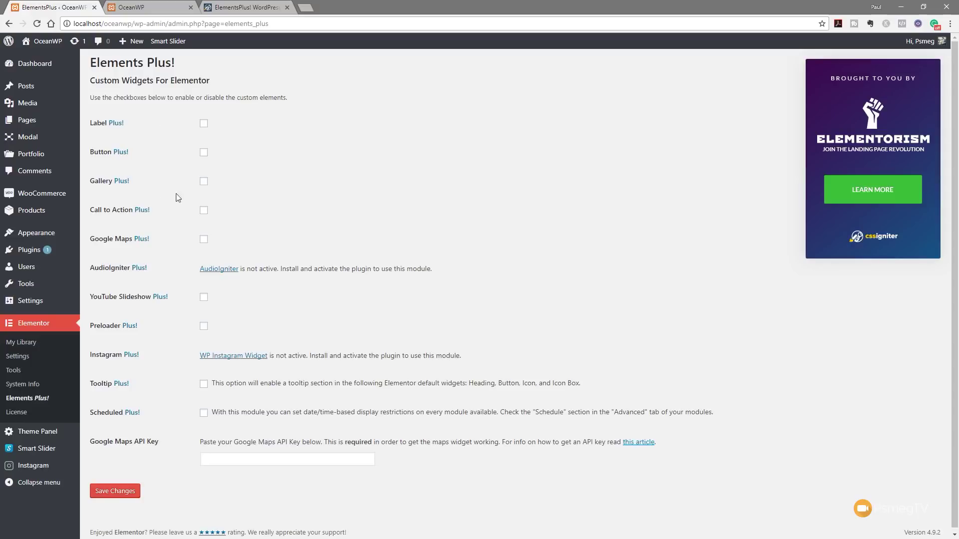
{"action": "left_click", "coordinate": [205, 185]}
{"action": "left_click", "coordinate": [119, 491]}
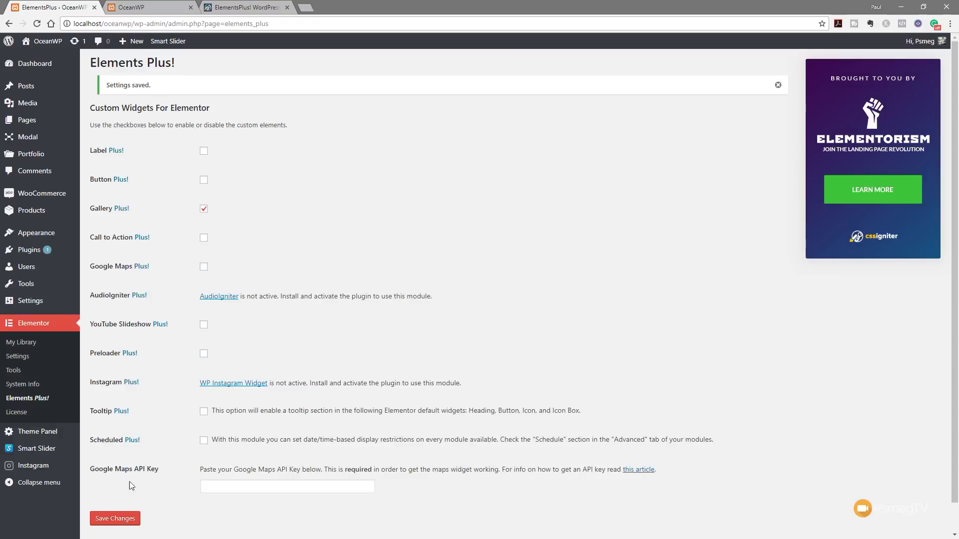
Publish a new page titled 'Gallery' and open it with Elementor
{"action": "mouse_move", "coordinate": [22, 125]}
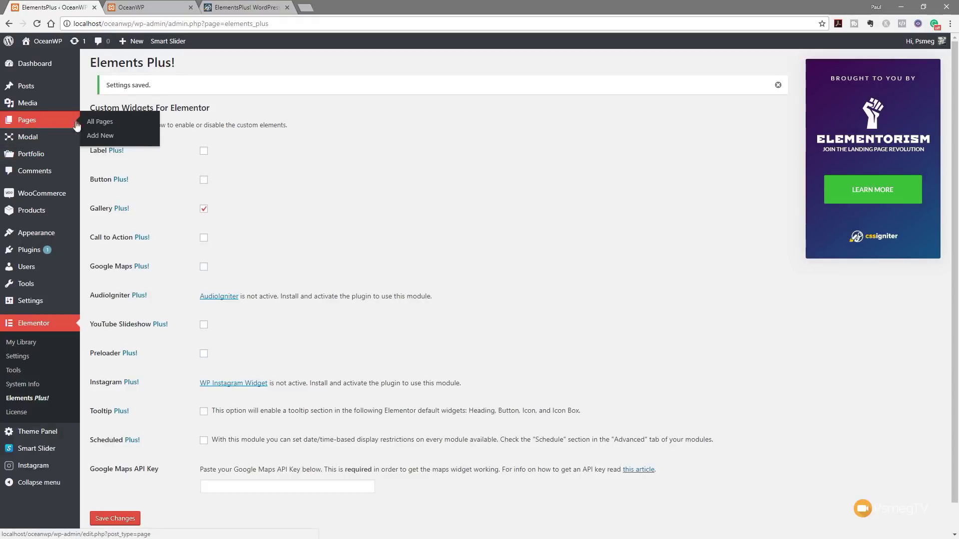
{"action": "left_click", "coordinate": [95, 138]}
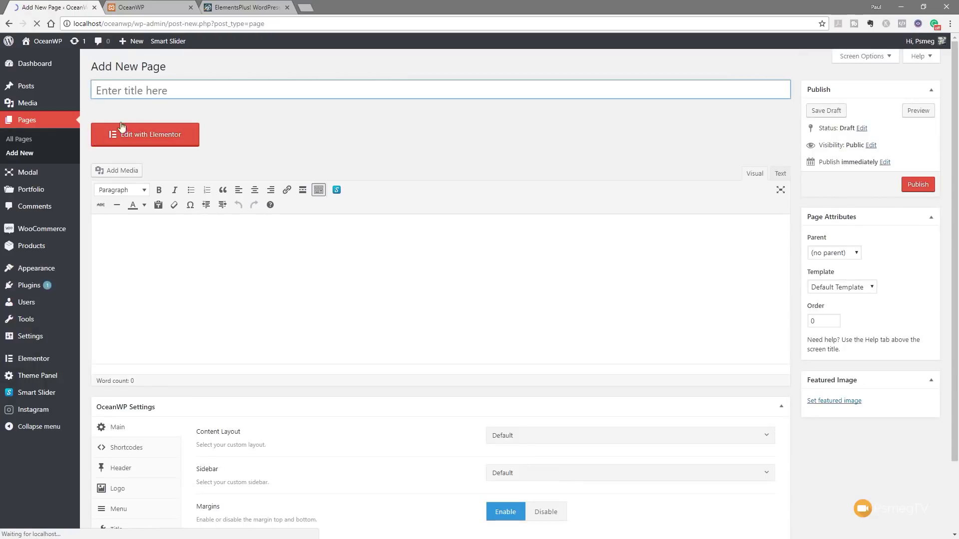
{"action": "left_click", "coordinate": [153, 90]}
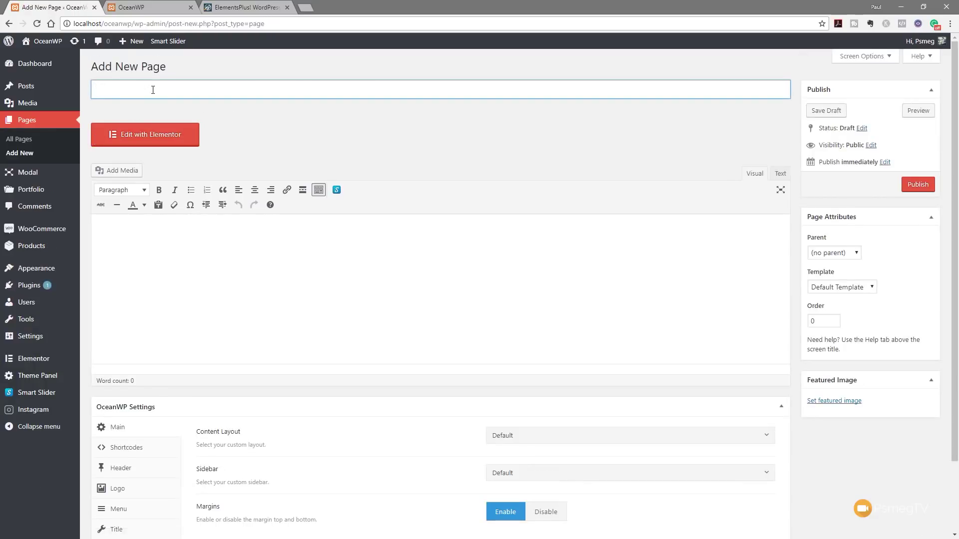
{"action": "type", "text": "Gallery"}
{"action": "left_click", "coordinate": [917, 184]}
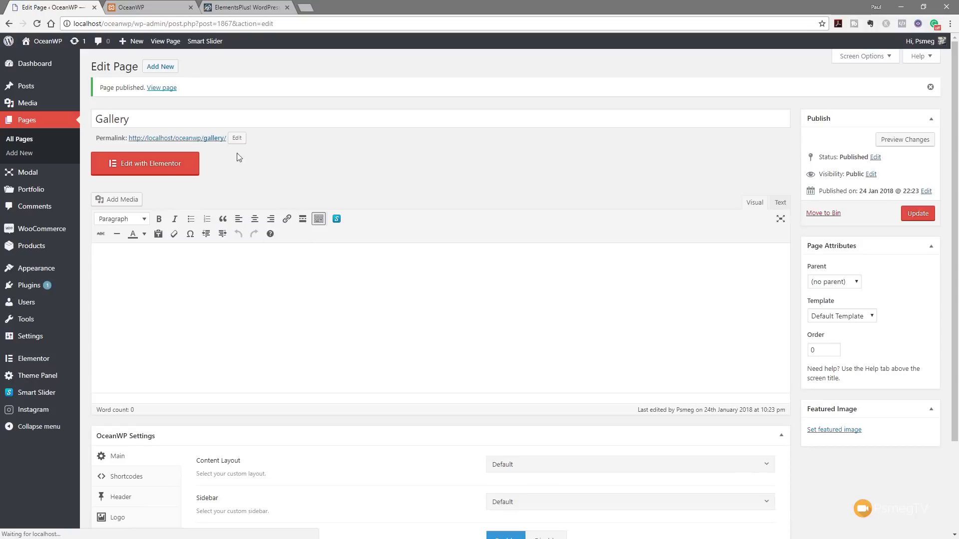
{"action": "left_click", "coordinate": [158, 156]}
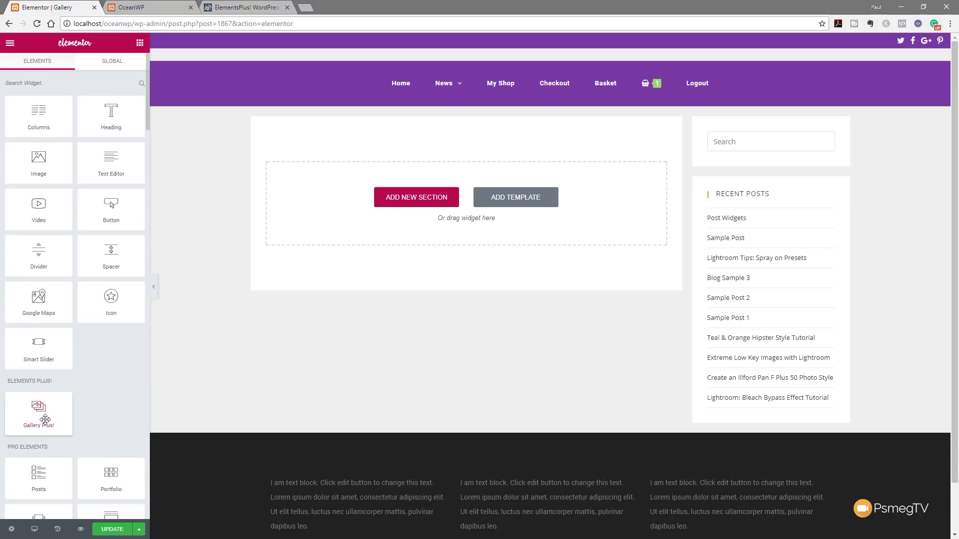
Drag the Gallery Plus! widget onto the page and open its media library
{"action": "left_click_drag", "start_coordinate": [44, 418], "coordinate": [381, 221]}
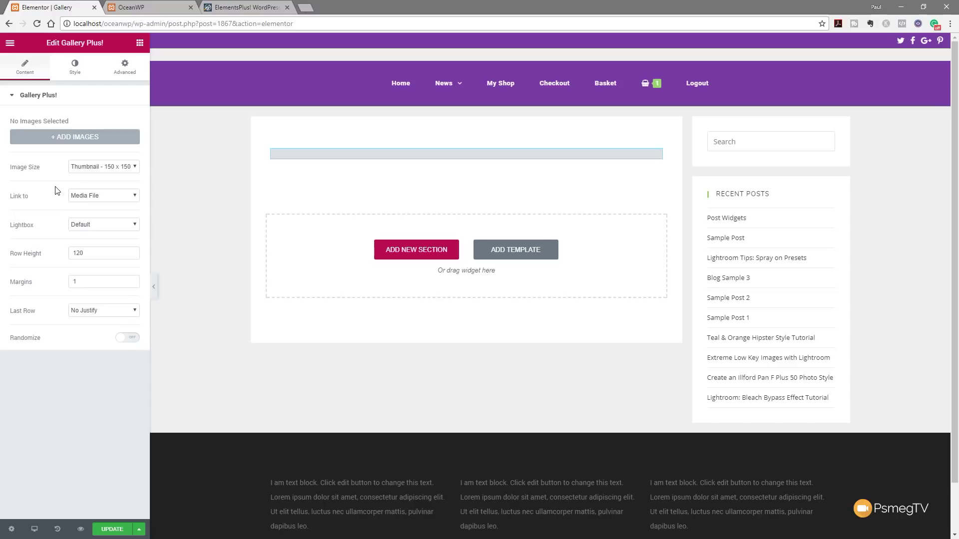
{"action": "left_click", "coordinate": [74, 142]}
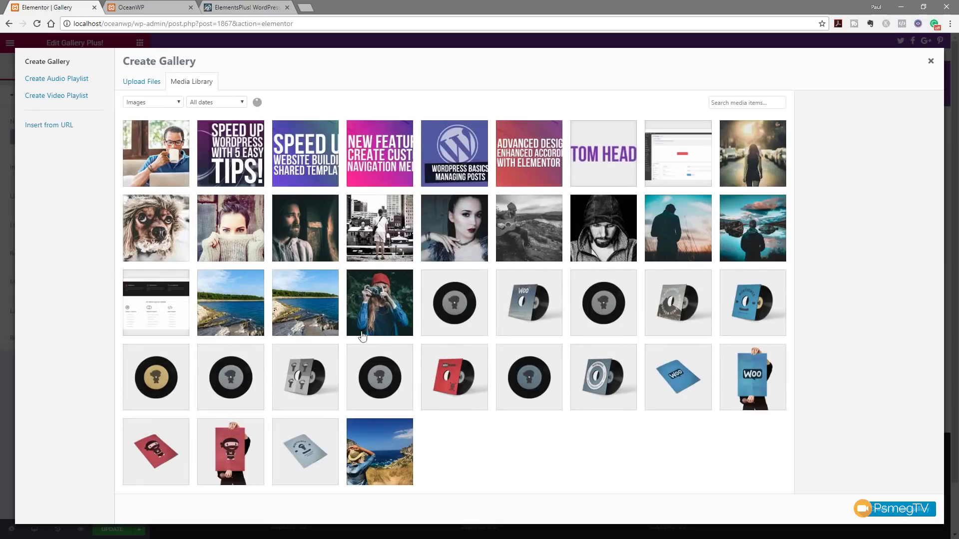
Select nine photos, from the dog to the orange-teal lake, and create a new gallery
{"action": "left_click", "coordinate": [123, 228]}
{"action": "left_click", "coordinate": [239, 239]}
{"action": "left_click", "coordinate": [311, 238]}
{"action": "left_click", "coordinate": [384, 244]}
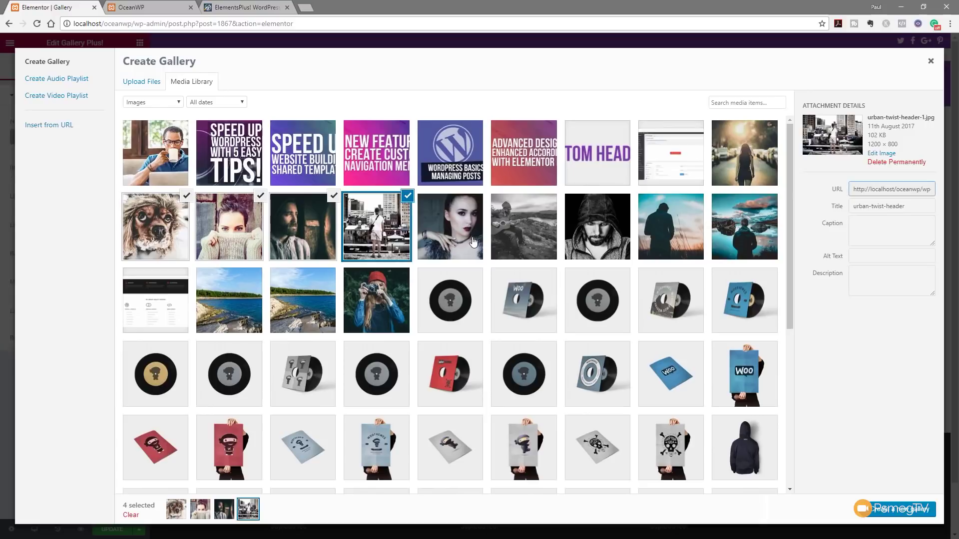
{"action": "left_click", "coordinate": [465, 242]}
{"action": "left_click", "coordinate": [521, 243]}
{"action": "left_click", "coordinate": [597, 230]}
{"action": "left_click", "coordinate": [671, 230]}
{"action": "left_click", "coordinate": [744, 230]}
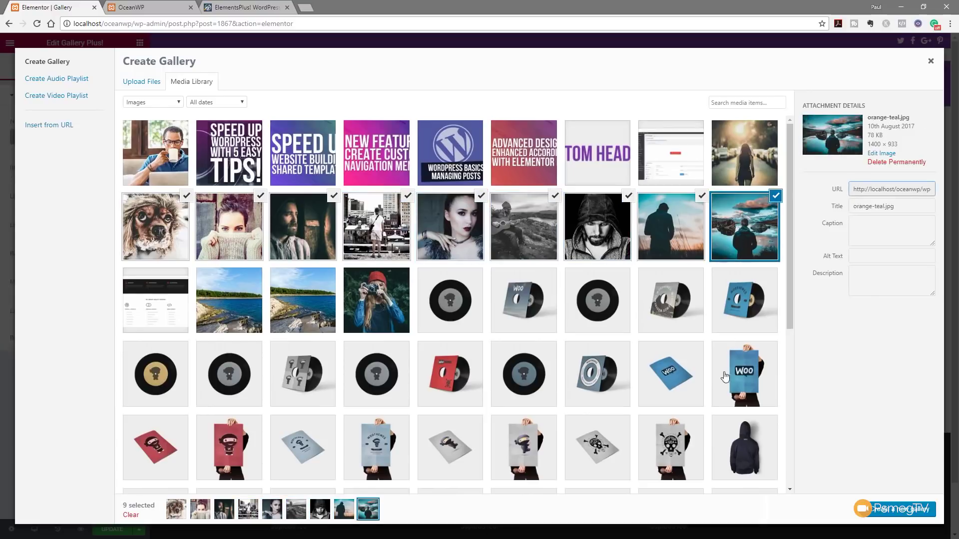
{"action": "left_click", "coordinate": [890, 512]}
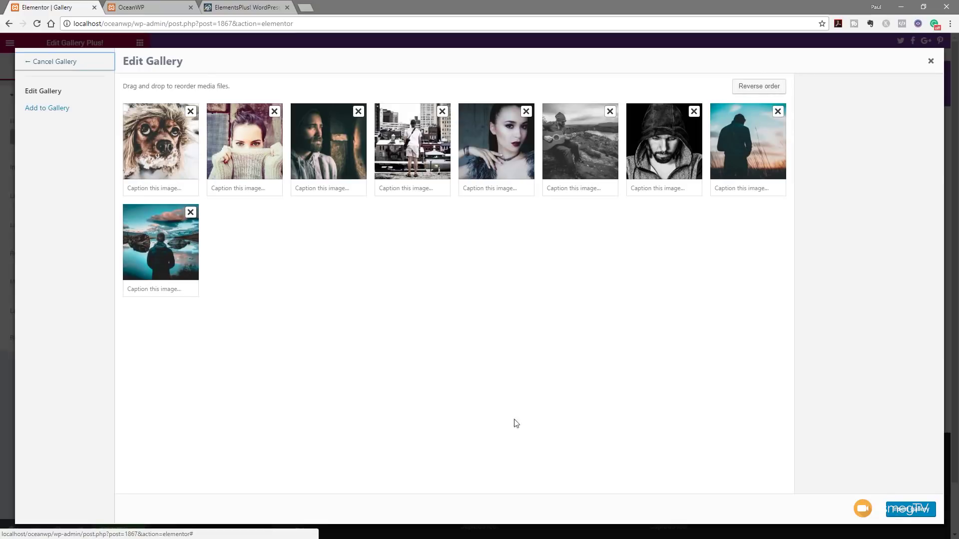
Move the woman's portrait first and the bearded man second, then insert the gallery
{"action": "left_click_drag", "start_coordinate": [242, 148], "coordinate": [164, 155]}
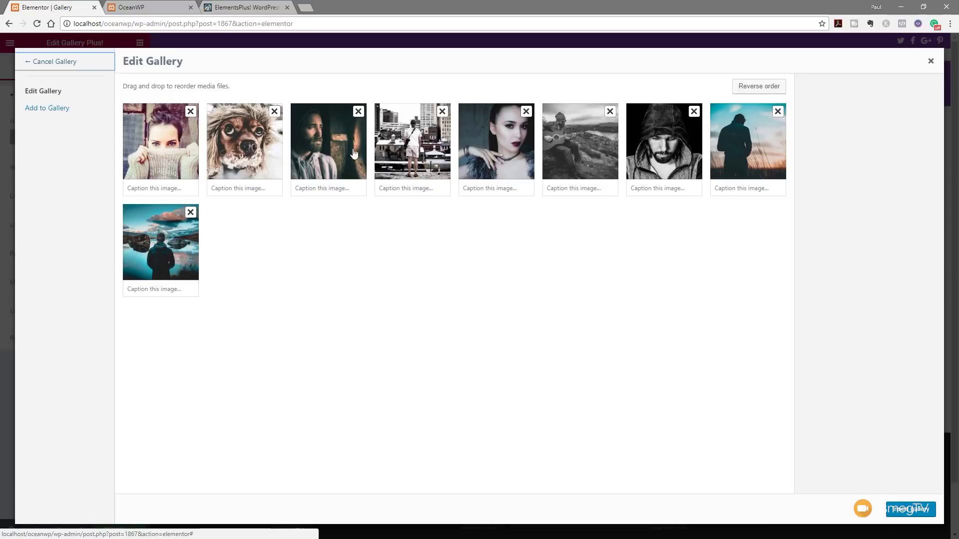
{"action": "left_click_drag", "start_coordinate": [355, 154], "coordinate": [249, 159]}
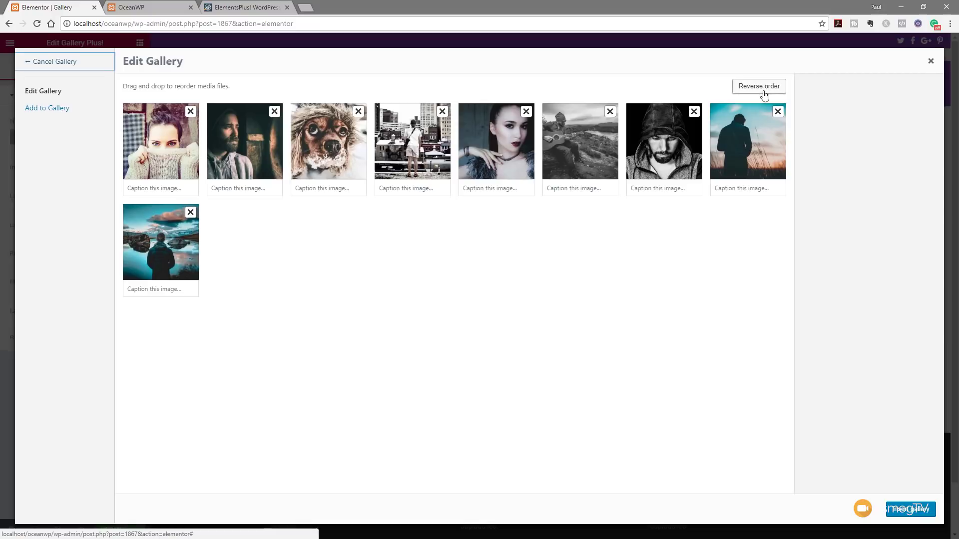
{"action": "left_click", "coordinate": [907, 509]}
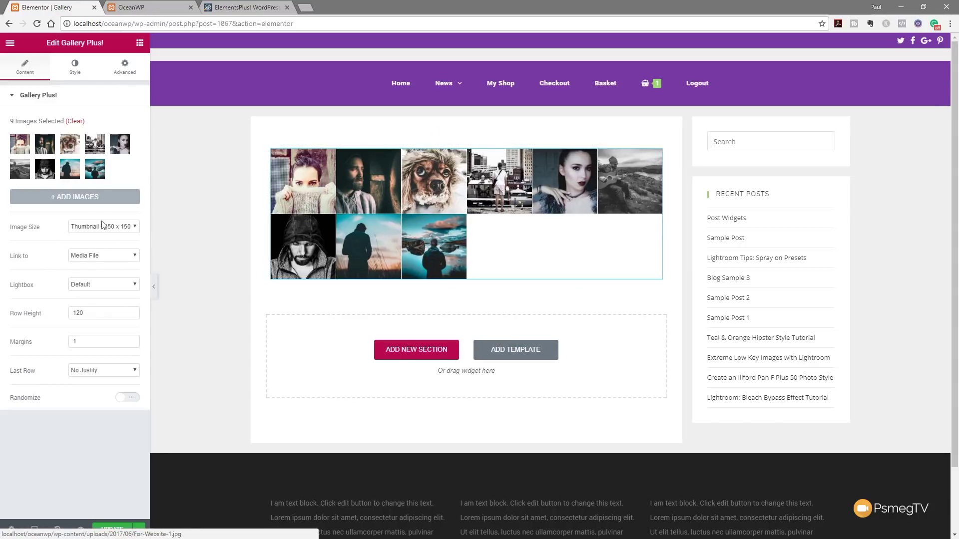
Set Image Size to Medium - 300 x 300, keeping Link to Media File and Lightbox Default
{"action": "left_click", "coordinate": [85, 229]}
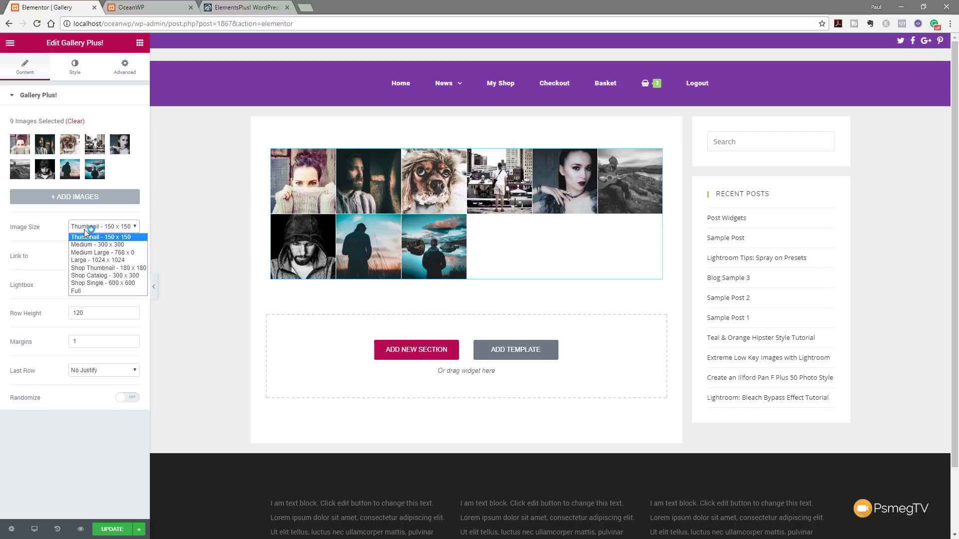
{"action": "left_click", "coordinate": [85, 245]}
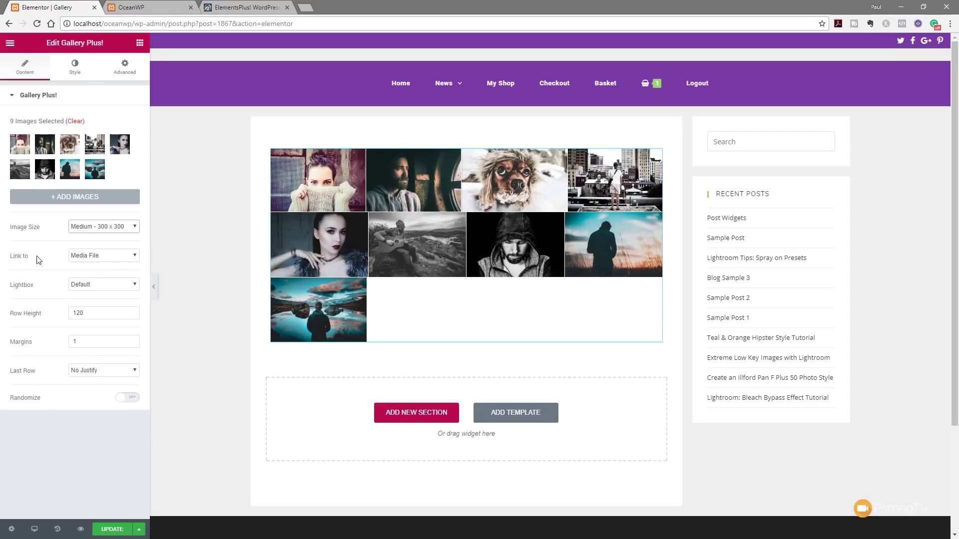
{"action": "left_click", "coordinate": [92, 255]}
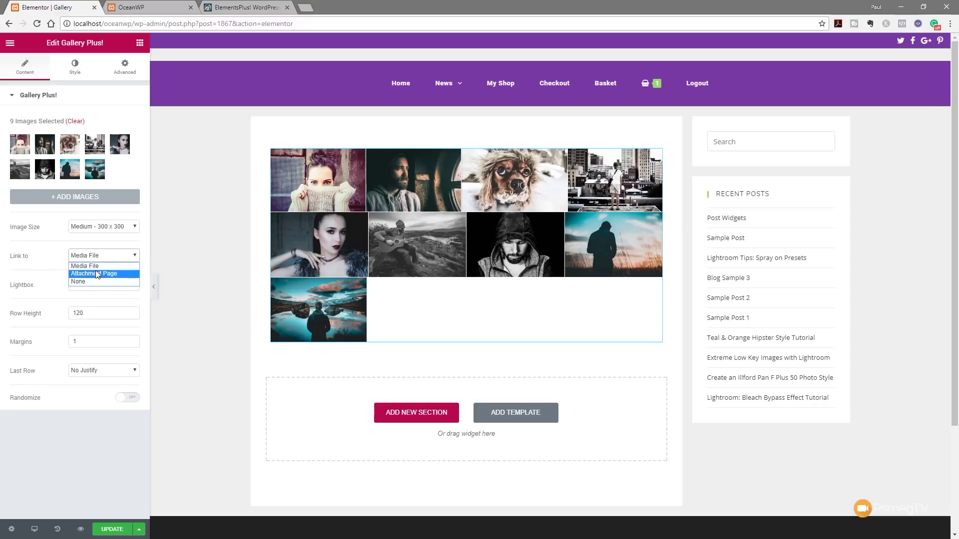
{"action": "left_click", "coordinate": [55, 259]}
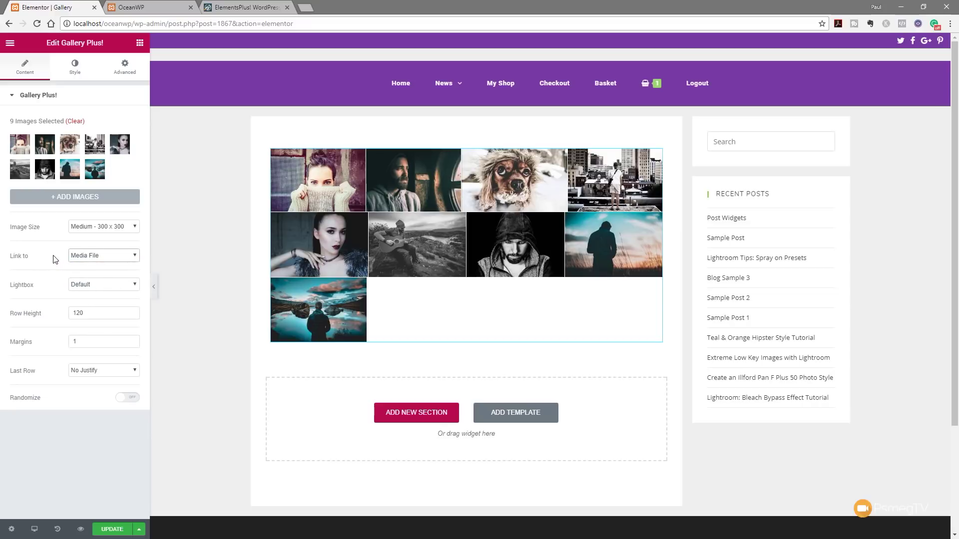
{"action": "left_click", "coordinate": [93, 284]}
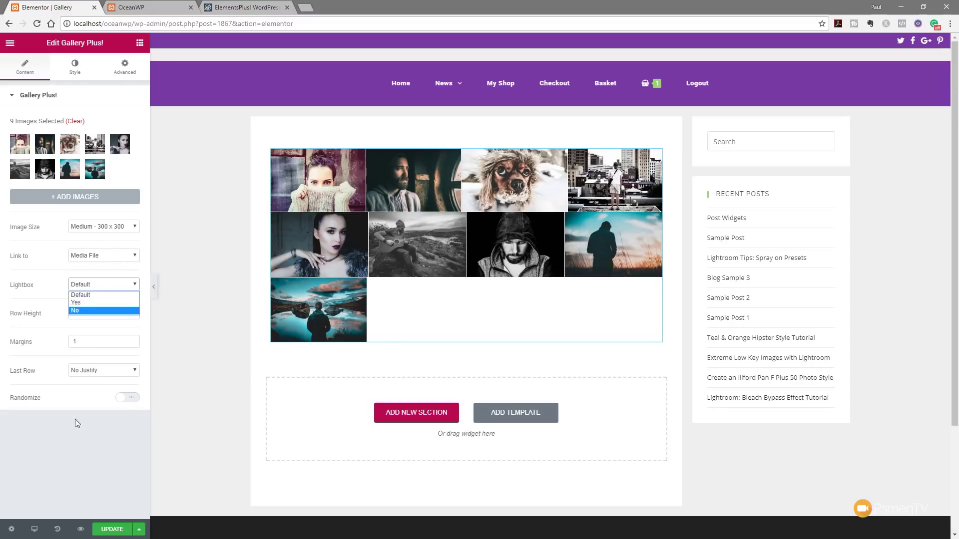
{"action": "left_click", "coordinate": [68, 450]}
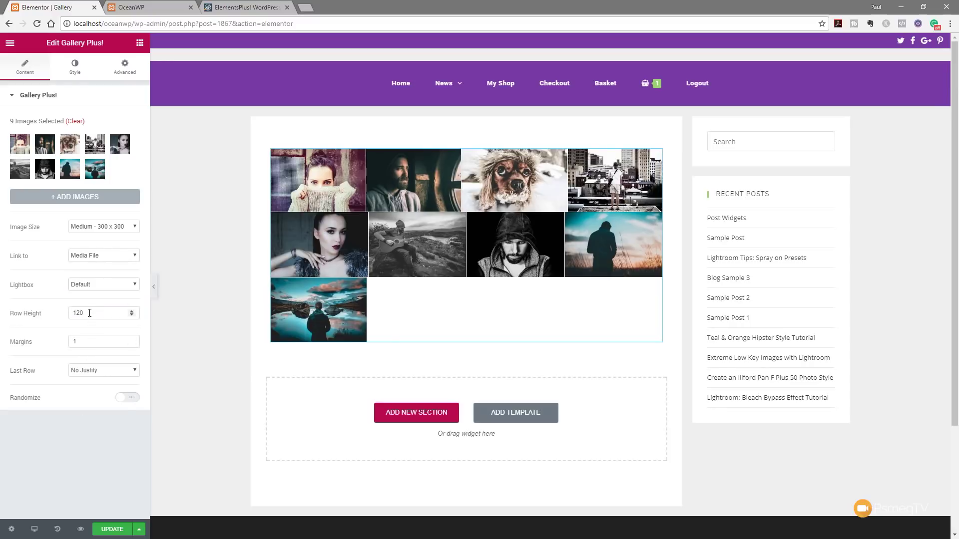
Set the gallery row height to 250 and the margins to 5
{"action": "left_click_drag", "start_coordinate": [89, 313], "coordinate": [63, 316]}
{"action": "type", "text": "1200"}
{"action": "left_click_drag", "start_coordinate": [89, 313], "coordinate": [66, 318]}
{"action": "type", "text": "250"}
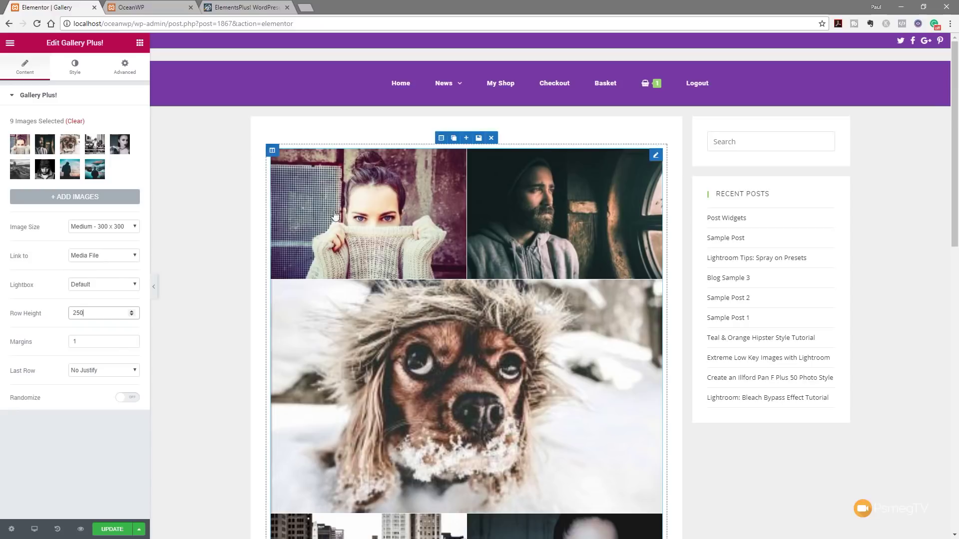
{"action": "double_click", "coordinate": [81, 342]}
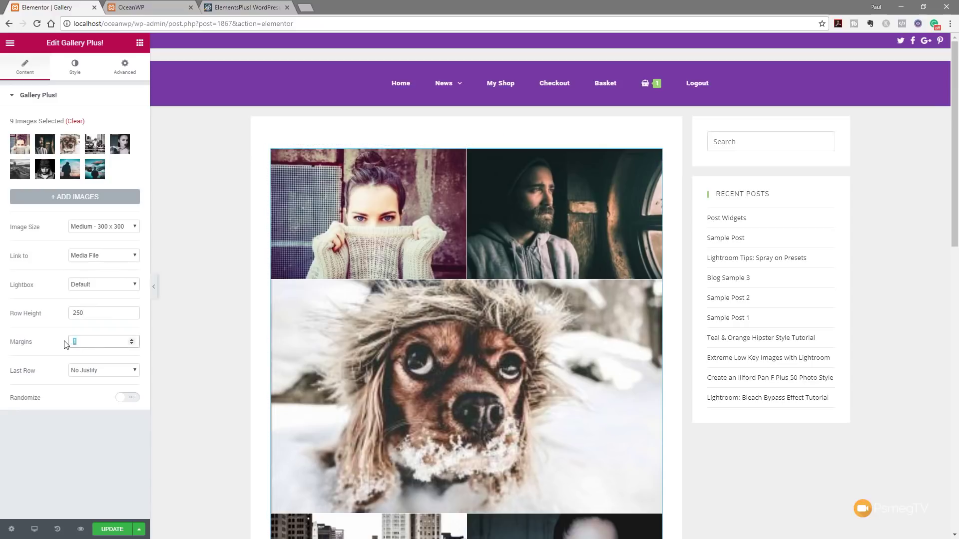
{"action": "type", "text": "5"}
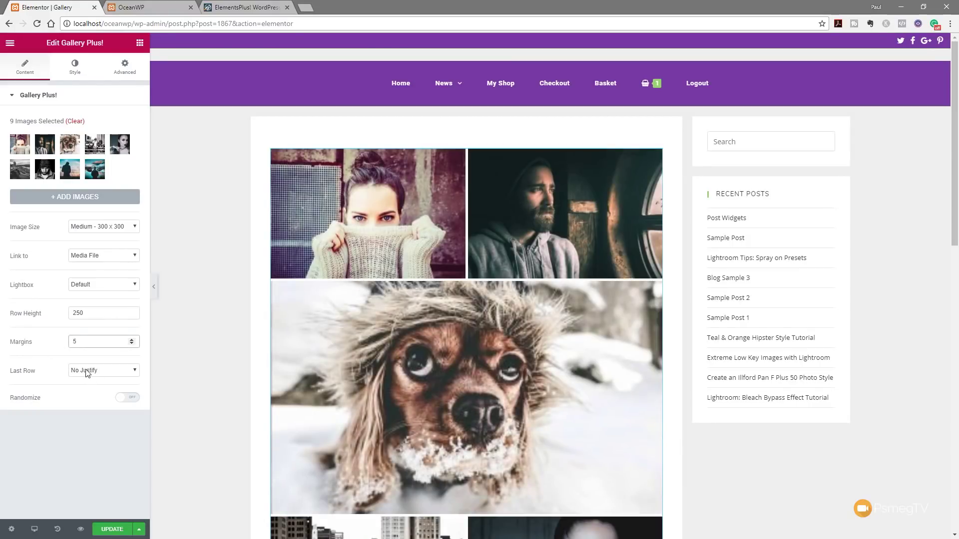
Set Last Row to Left and switch the Randomize toggle on
{"action": "scroll", "coordinate": [269, 370], "scroll_direction": "down", "scroll_amount": 10}
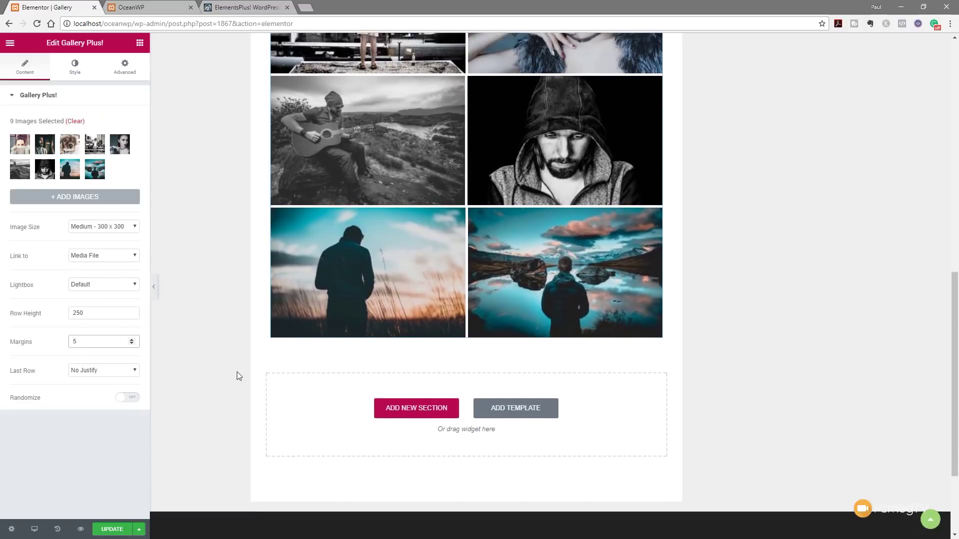
{"action": "scroll", "coordinate": [239, 369], "scroll_direction": "up", "scroll_amount": 5}
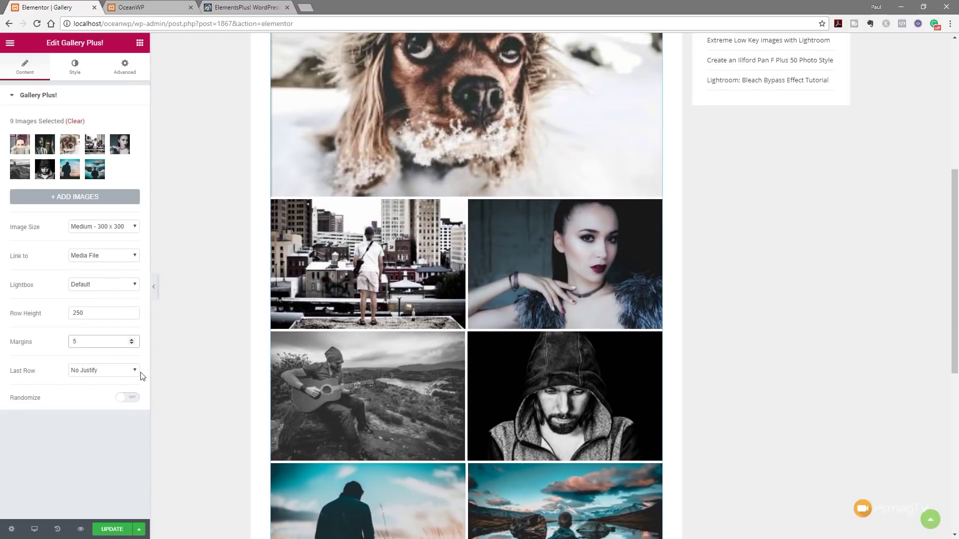
{"action": "left_click", "coordinate": [119, 373]}
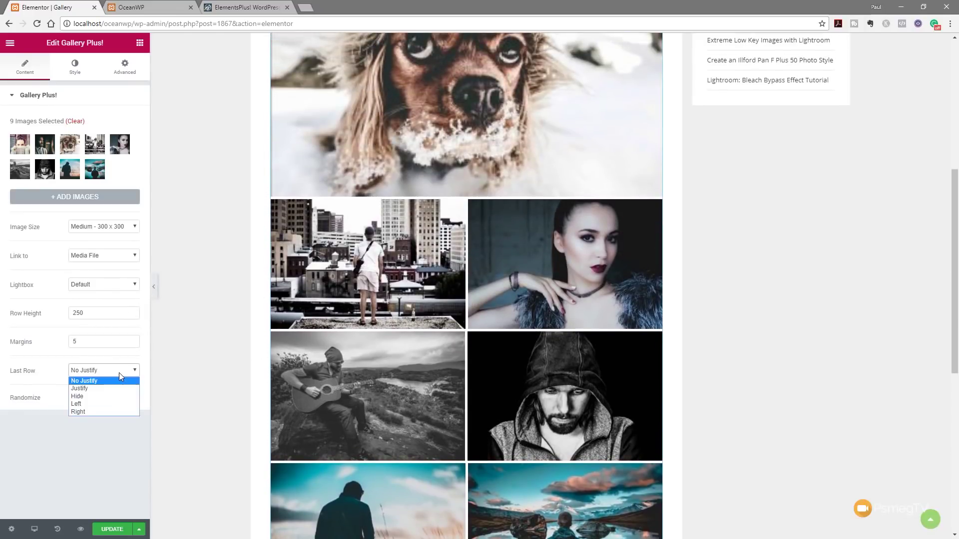
{"action": "left_click", "coordinate": [103, 403]}
{"action": "scroll", "coordinate": [208, 406], "scroll_direction": "down", "scroll_amount": 5}
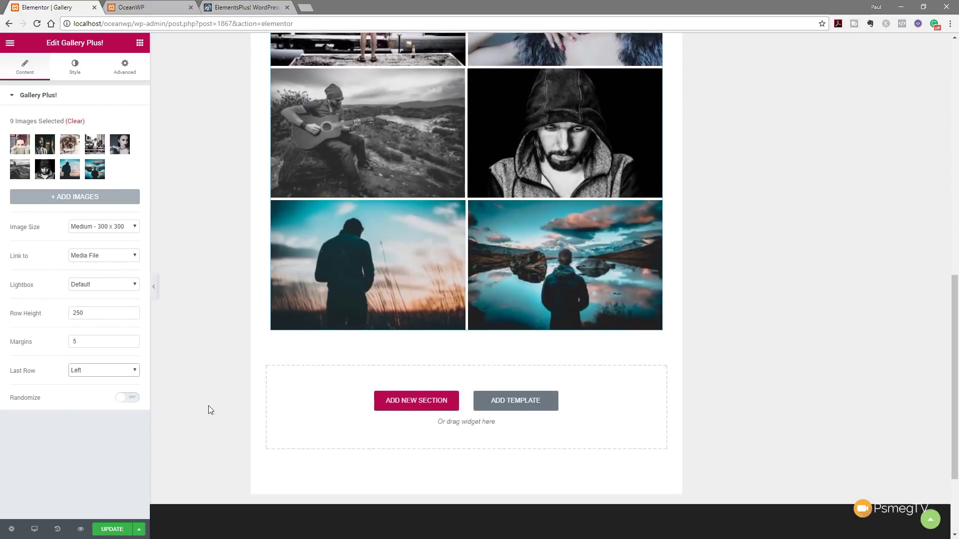
{"action": "scroll", "coordinate": [208, 406], "scroll_direction": "down", "scroll_amount": 3}
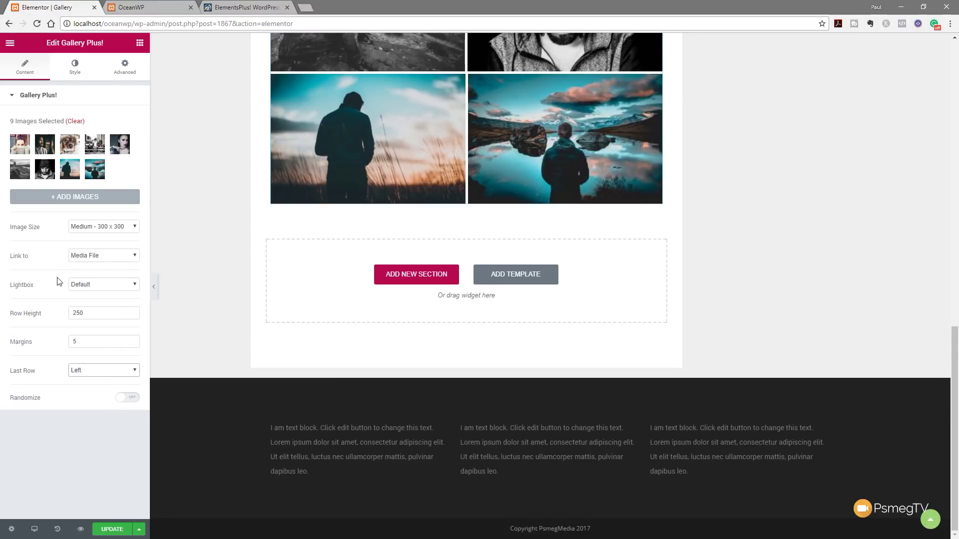
{"action": "left_click", "coordinate": [780, 279]}
{"action": "left_click", "coordinate": [133, 398]}
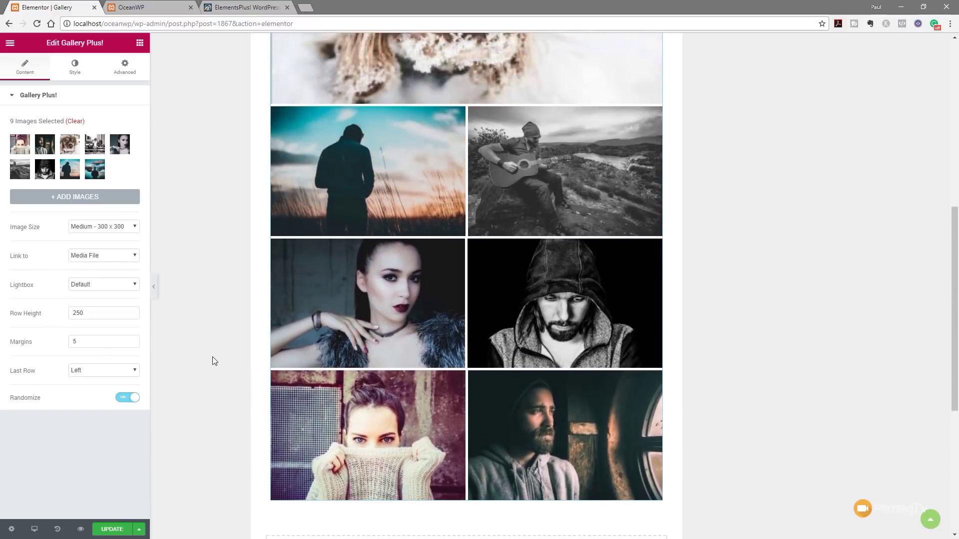
{"action": "scroll", "coordinate": [212, 357], "scroll_direction": "up", "scroll_amount": 3}
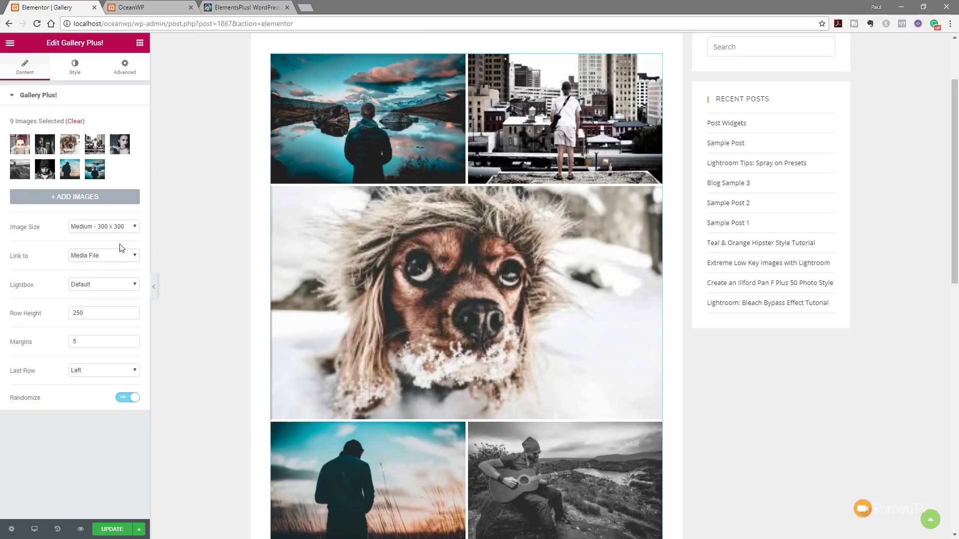
Remove the dog photo in Edit Gallery and insert the remaining 8-image gallery
{"action": "left_click", "coordinate": [41, 152]}
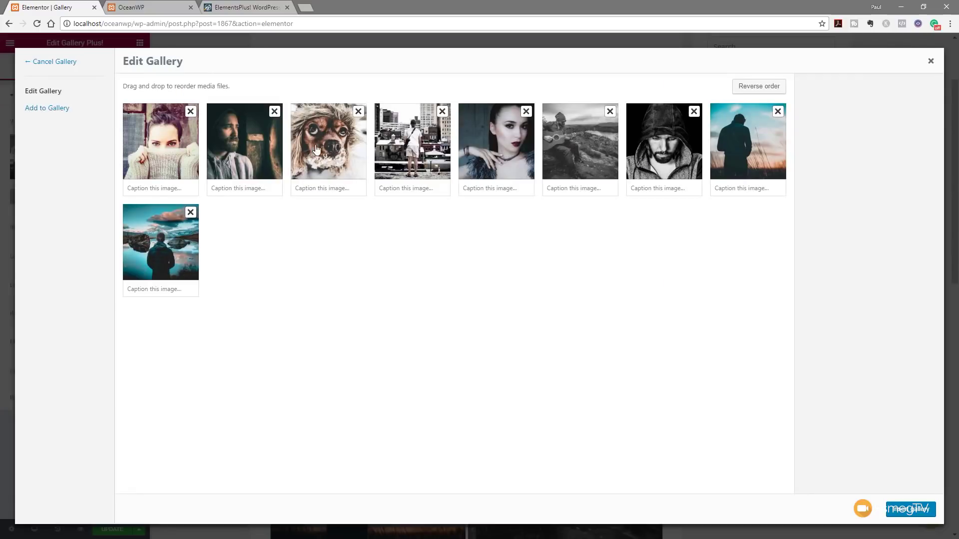
{"action": "left_click_drag", "start_coordinate": [314, 147], "coordinate": [226, 247]}
{"action": "left_click", "coordinate": [358, 112]}
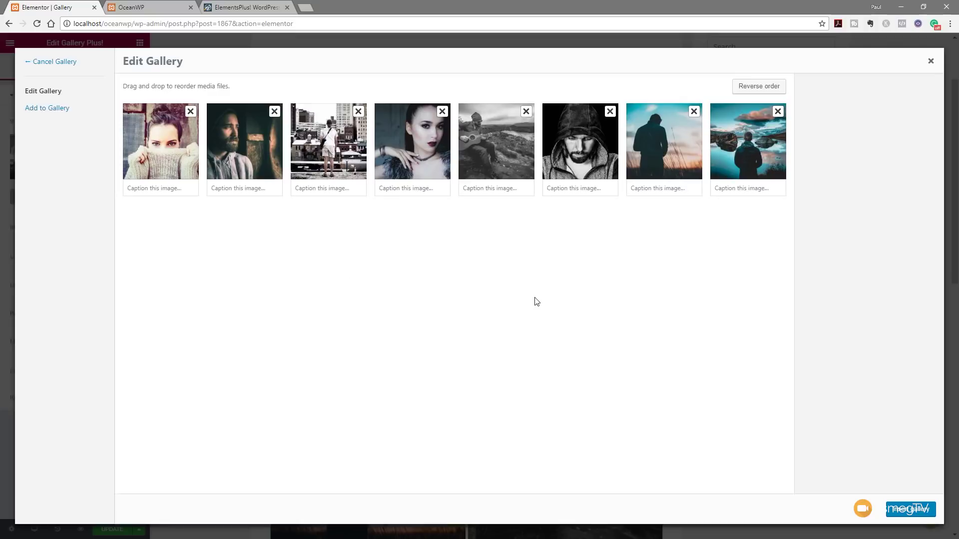
{"action": "left_click", "coordinate": [910, 510]}
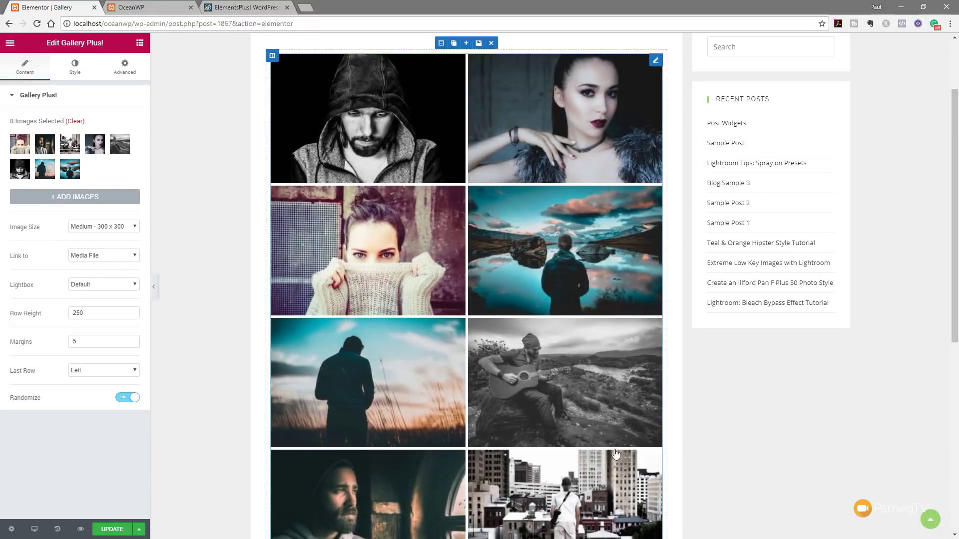
{"action": "scroll", "coordinate": [491, 334], "scroll_direction": "down", "scroll_amount": 4}
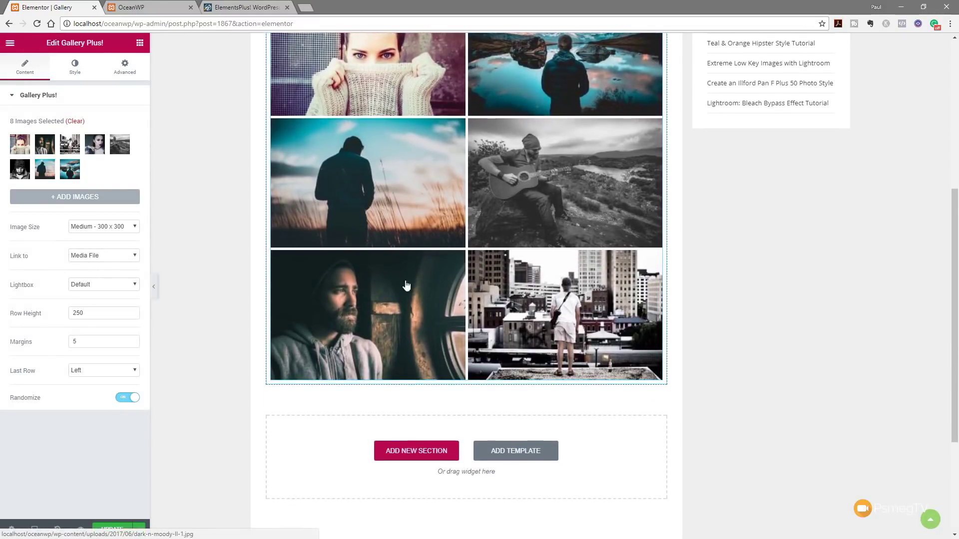
{"action": "scroll", "coordinate": [402, 287], "scroll_direction": "up", "scroll_amount": 6}
{"action": "scroll", "coordinate": [384, 298], "scroll_direction": "down", "scroll_amount": 2}
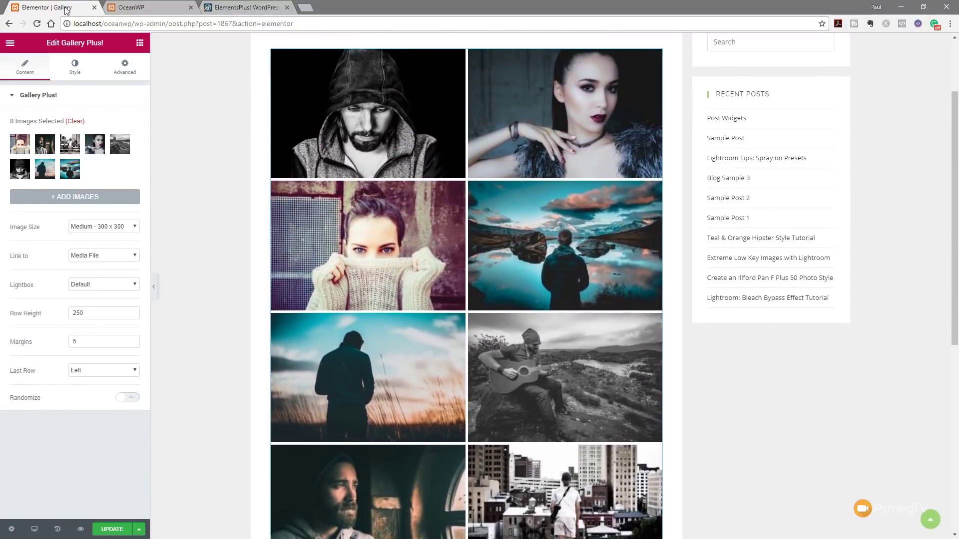
{"action": "left_click", "coordinate": [73, 75]}
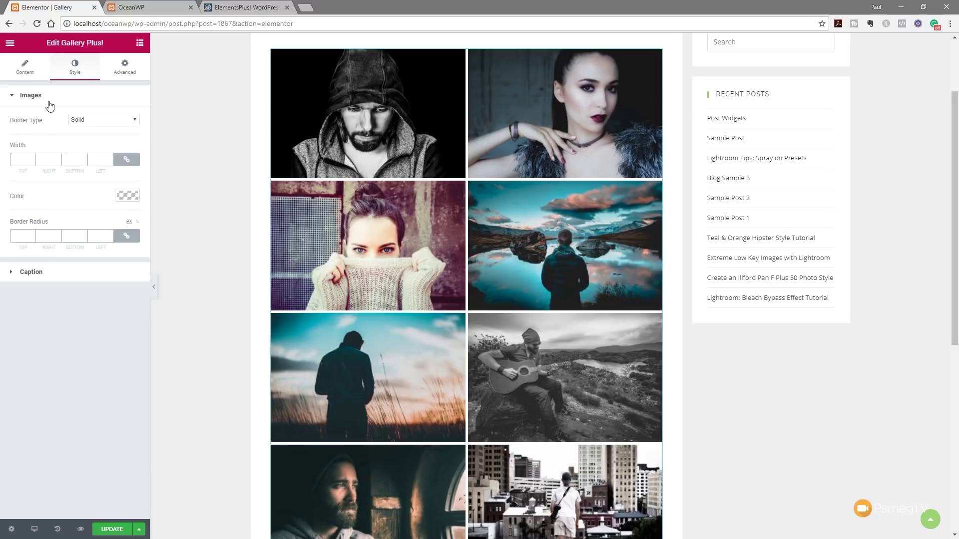
Keep the image border style Solid and set the Caption Display to Hide
{"action": "left_click", "coordinate": [87, 126]}
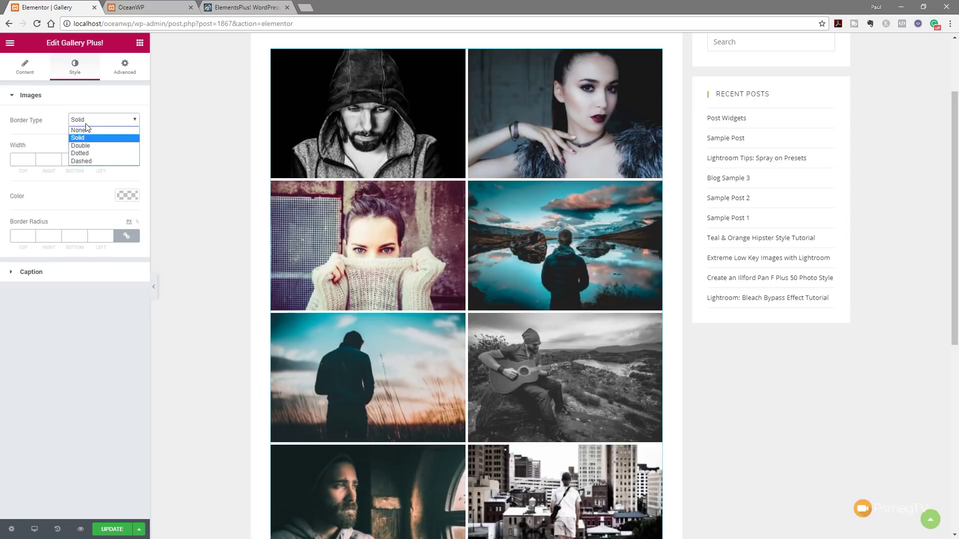
{"action": "left_click", "coordinate": [41, 128]}
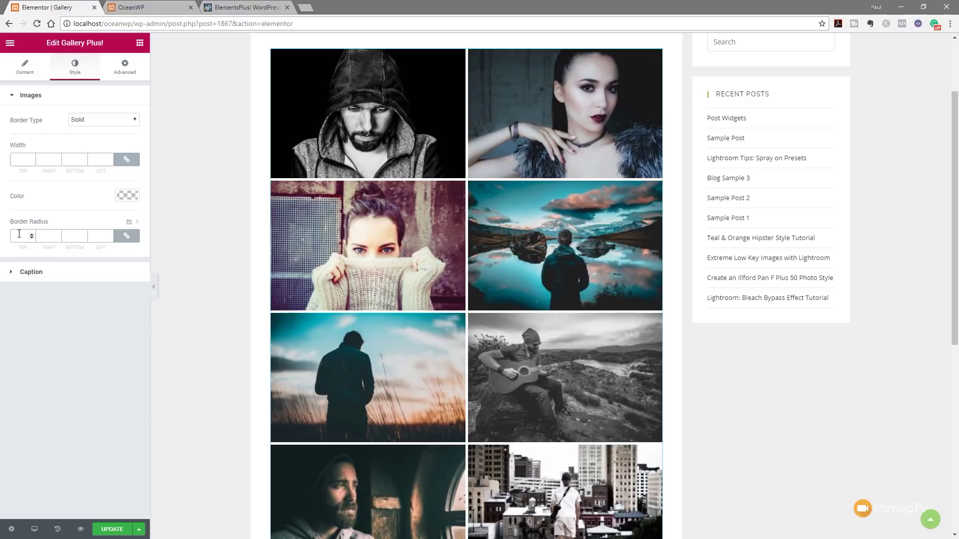
{"action": "left_click", "coordinate": [32, 275]}
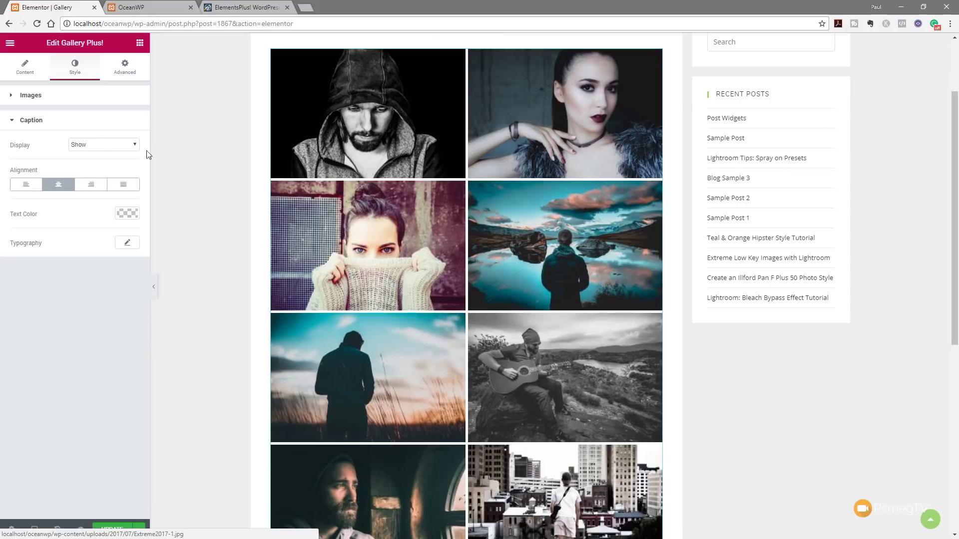
{"action": "left_click", "coordinate": [134, 145]}
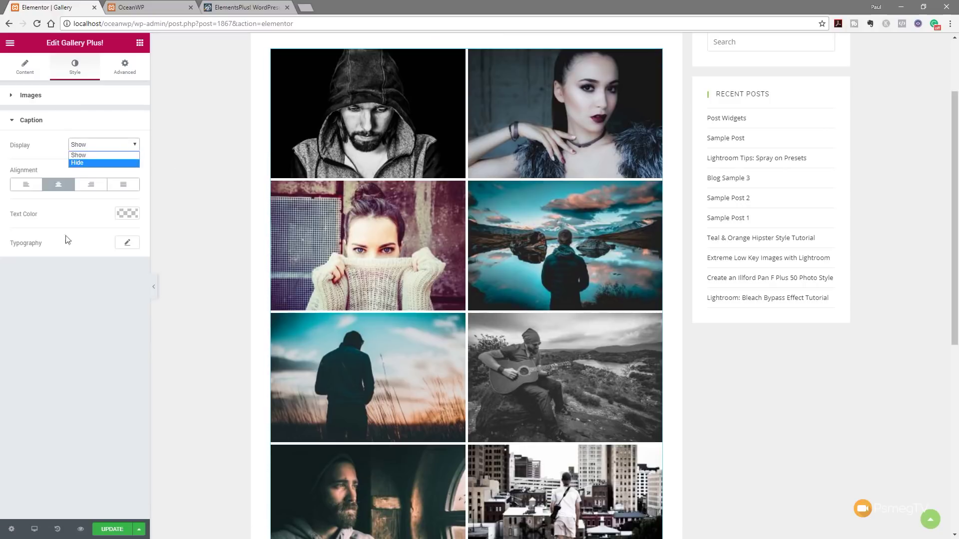
{"action": "left_click", "coordinate": [32, 229]}
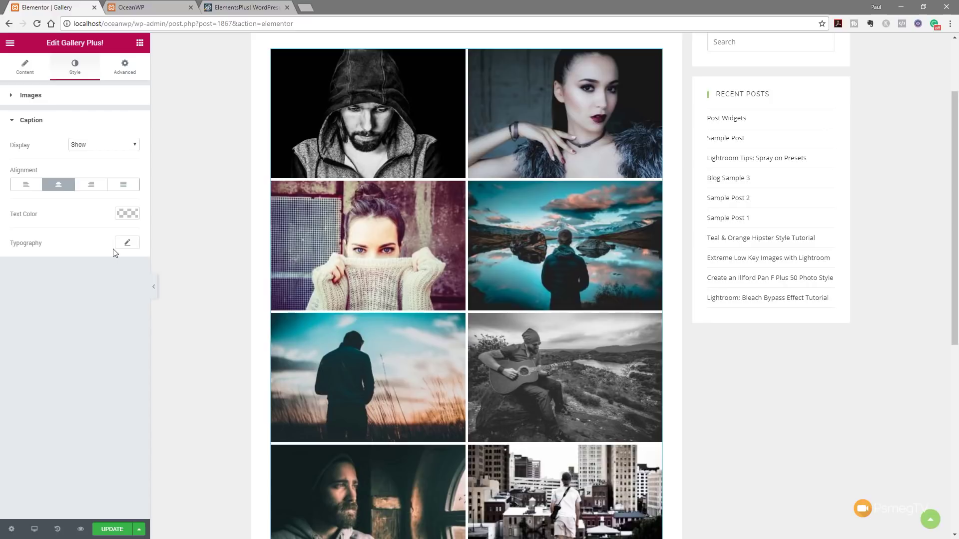
{"action": "left_click", "coordinate": [106, 146]}
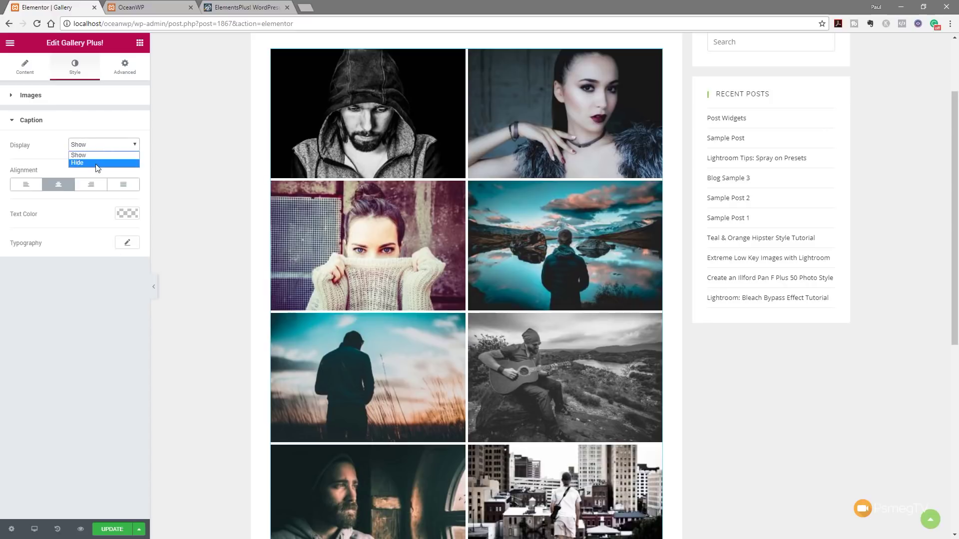
{"action": "left_click", "coordinate": [98, 167]}
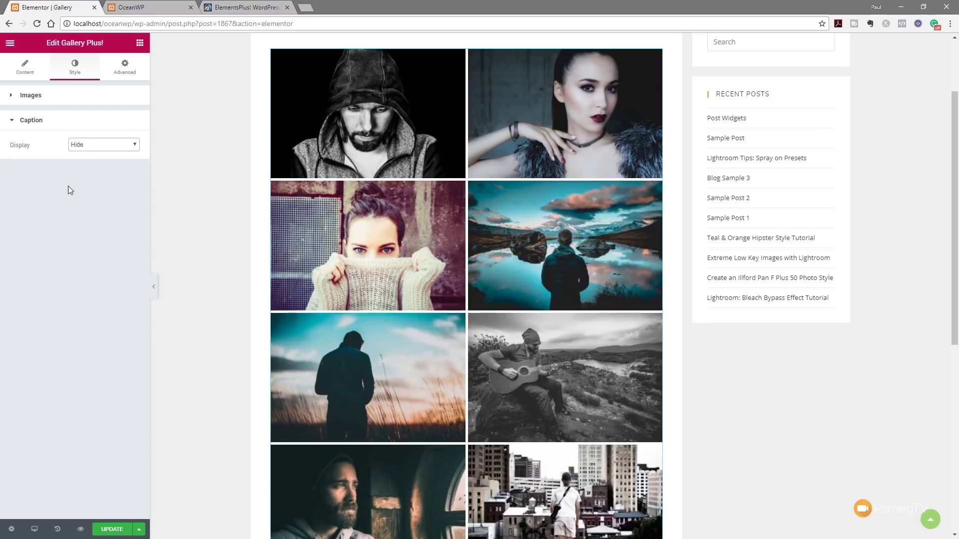
{"action": "left_click", "coordinate": [131, 74]}
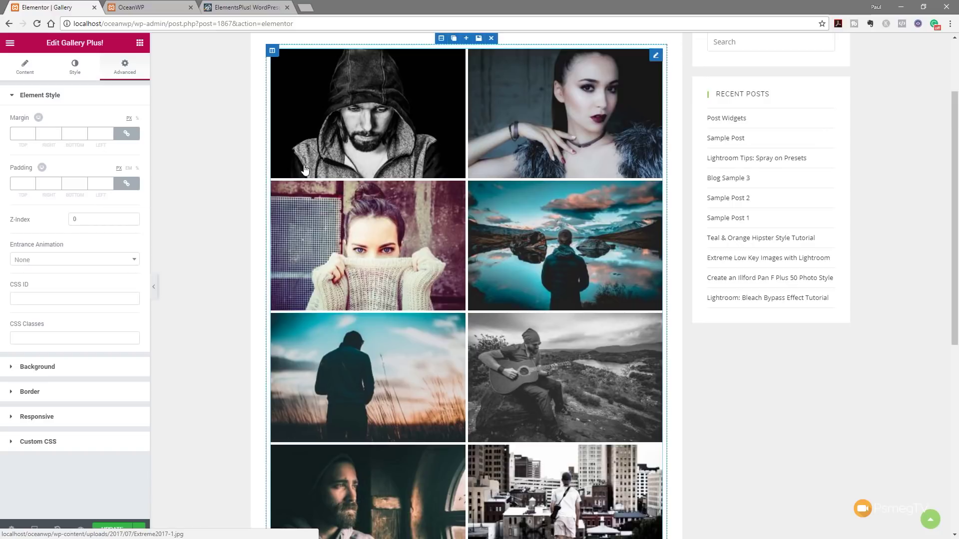
Return from the Advanced tab to the widget's Content settings
{"action": "left_click", "coordinate": [21, 71]}
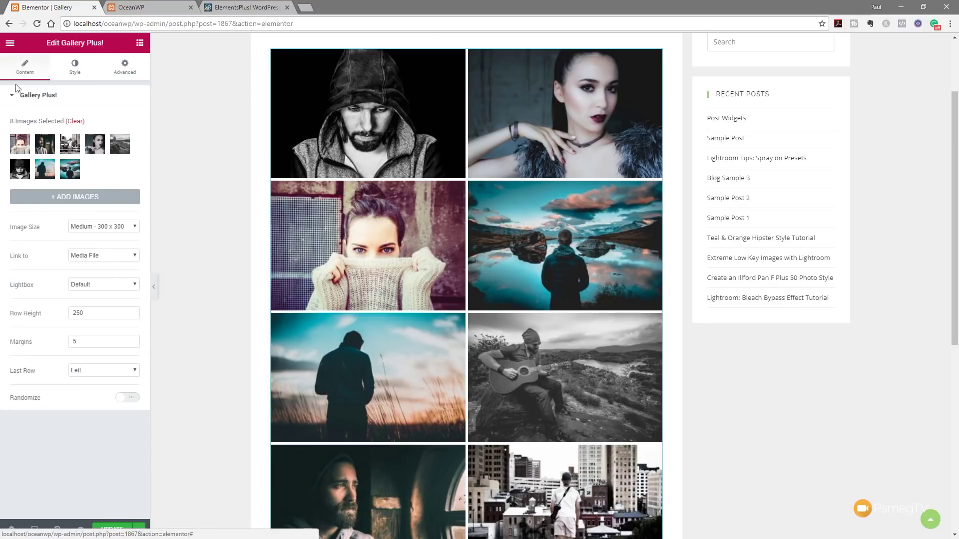
Upload the photographer, city skyline and bride photos and insert them, bringing the gallery to 11 images
{"action": "left_click", "coordinate": [102, 171]}
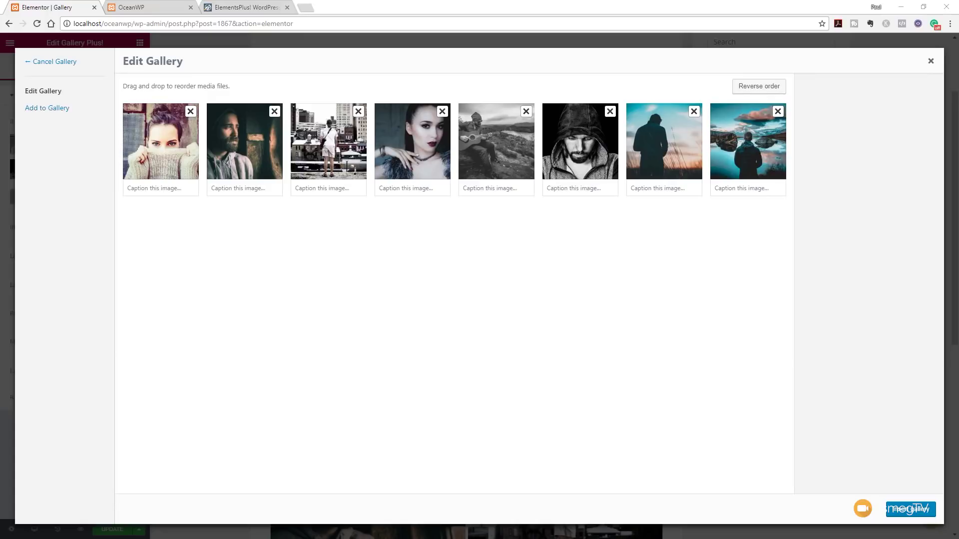
{"action": "left_click_drag", "start_coordinate": [2, 300], "coordinate": [207, 319]}
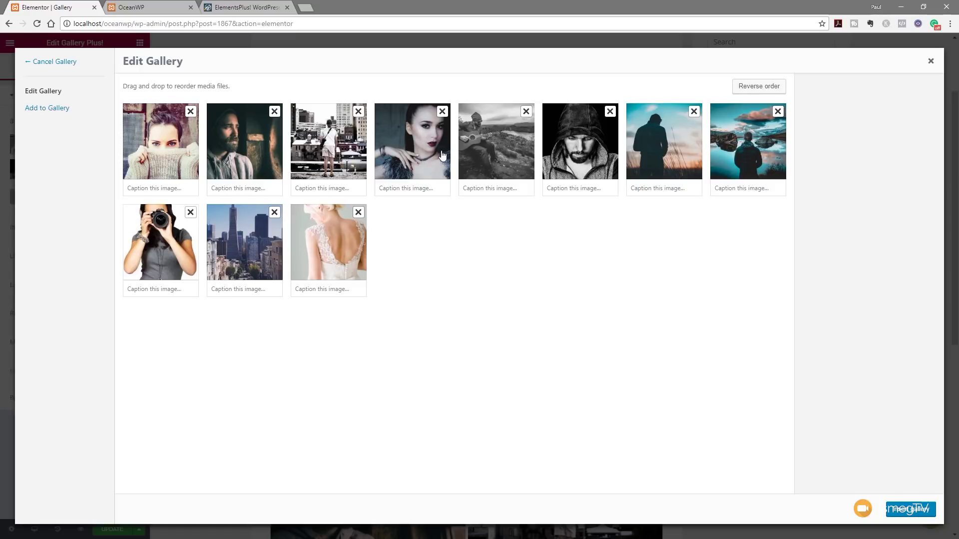
{"action": "left_click", "coordinate": [924, 513]}
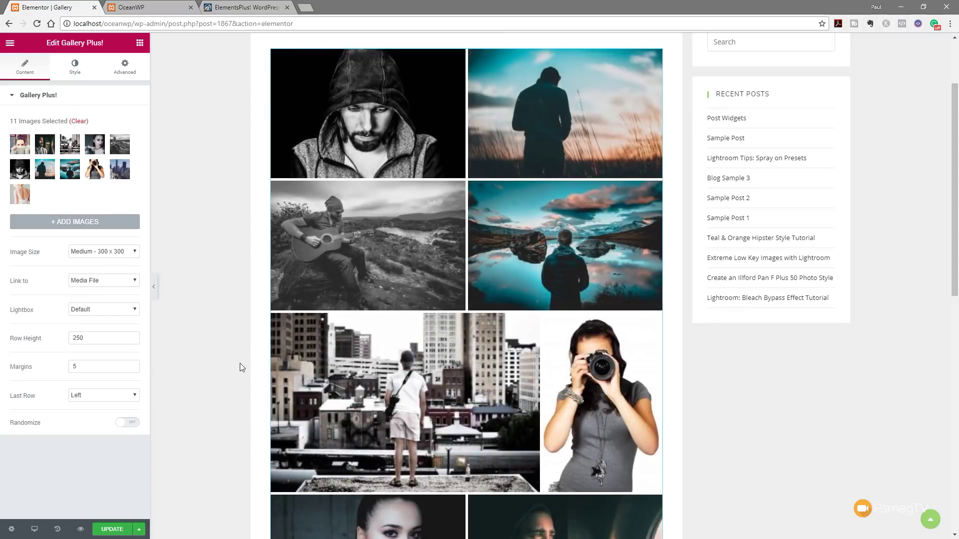
Raise the Gallery Plus row height from 250 to 290 in steps of 10, with margins at 4
{"action": "scroll", "coordinate": [230, 346], "scroll_direction": "down", "scroll_amount": 2}
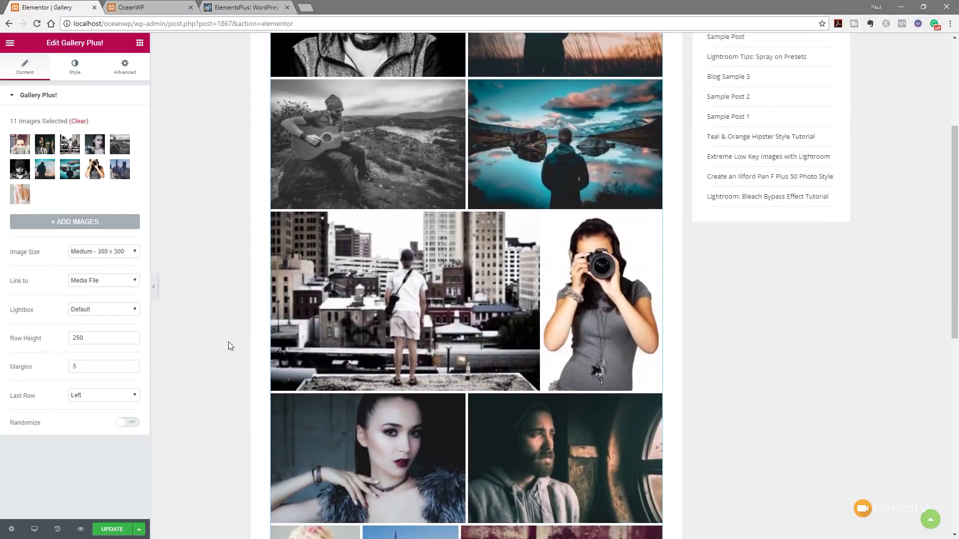
{"action": "scroll", "coordinate": [229, 342], "scroll_direction": "down", "scroll_amount": 7}
{"action": "scroll", "coordinate": [222, 352], "scroll_direction": "up", "scroll_amount": 2}
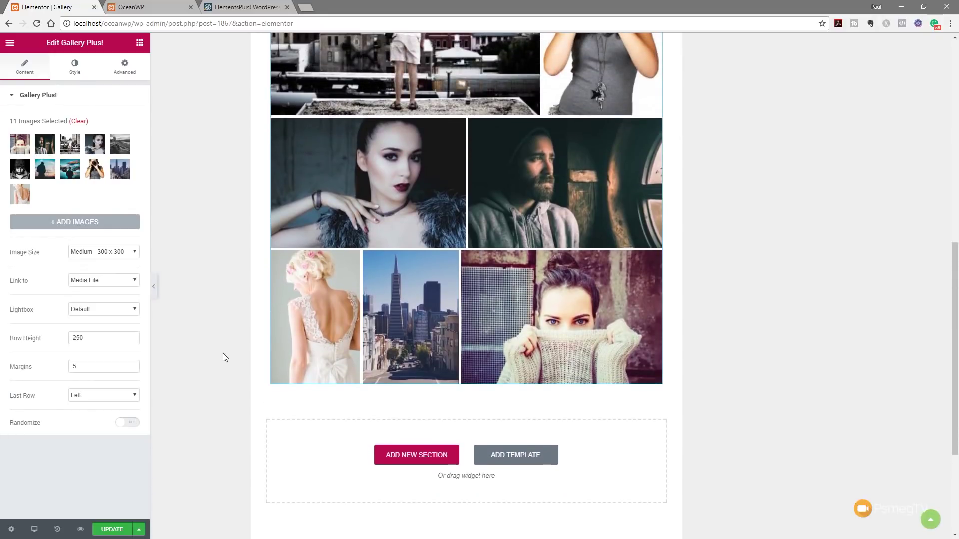
{"action": "left_click", "coordinate": [97, 338]}
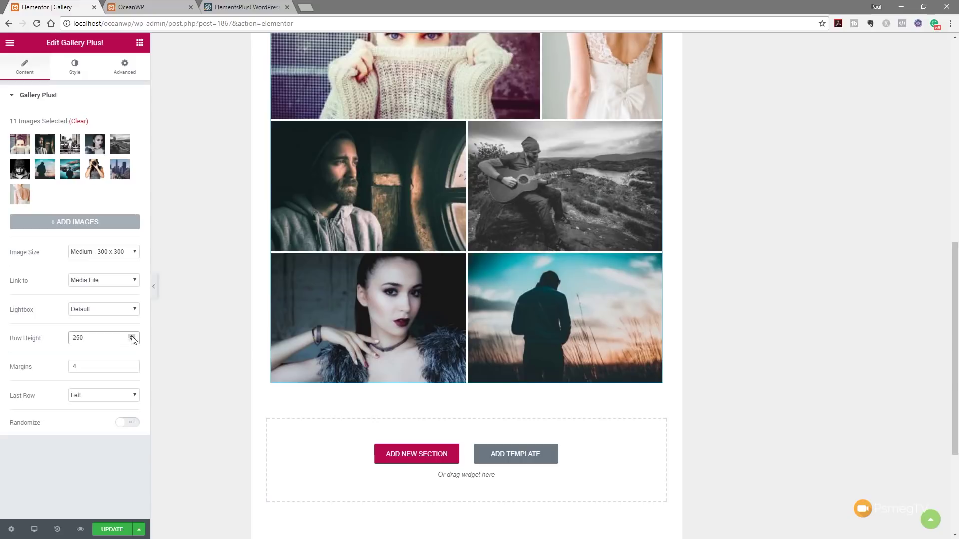
{"action": "scroll", "coordinate": [269, 369], "scroll_direction": "up", "scroll_amount": 4}
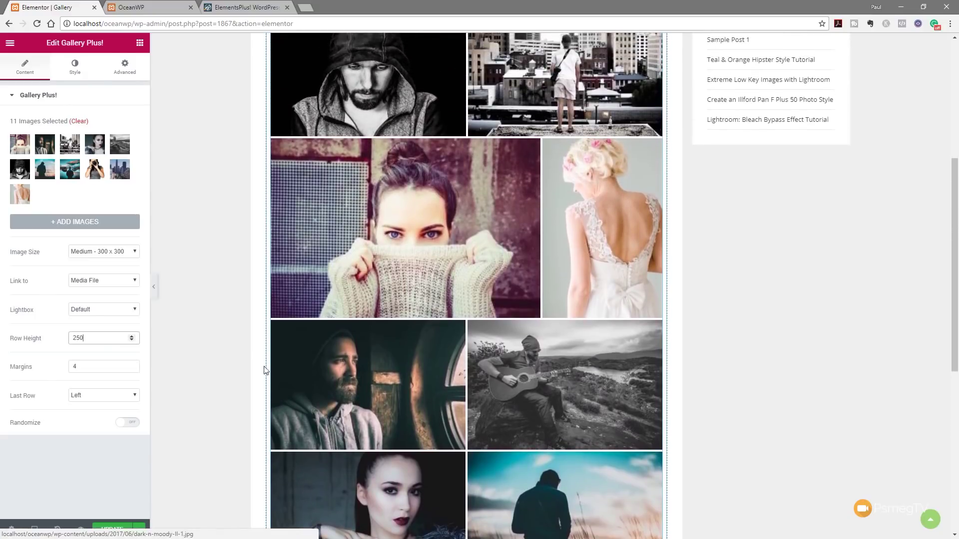
{"action": "scroll", "coordinate": [266, 370], "scroll_direction": "up", "scroll_amount": 1}
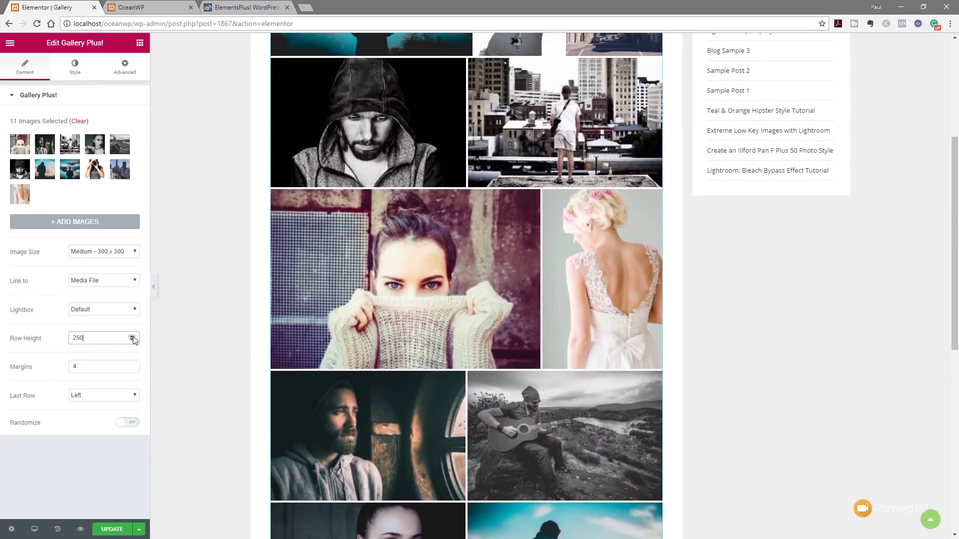
{"action": "left_click", "coordinate": [133, 338]}
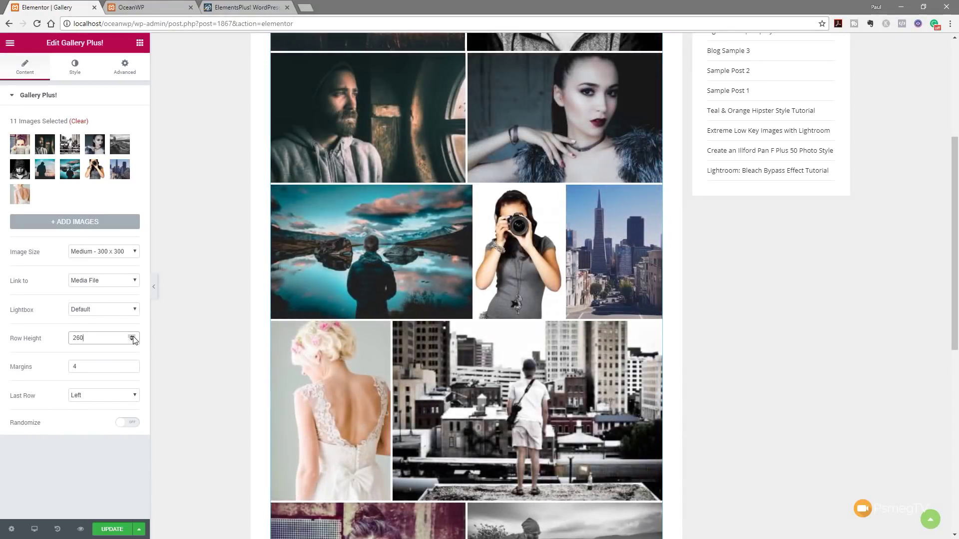
{"action": "left_click", "coordinate": [133, 338]}
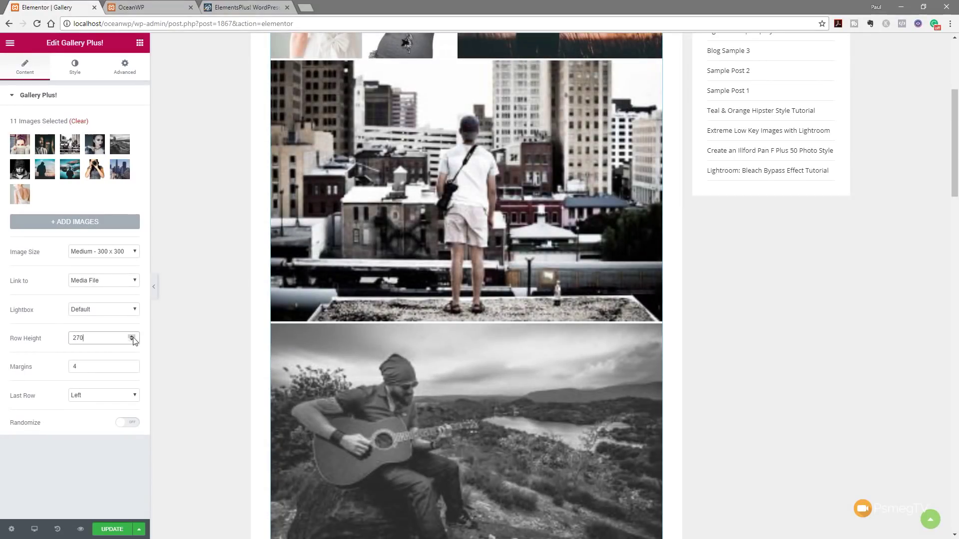
{"action": "left_click", "coordinate": [133, 338]}
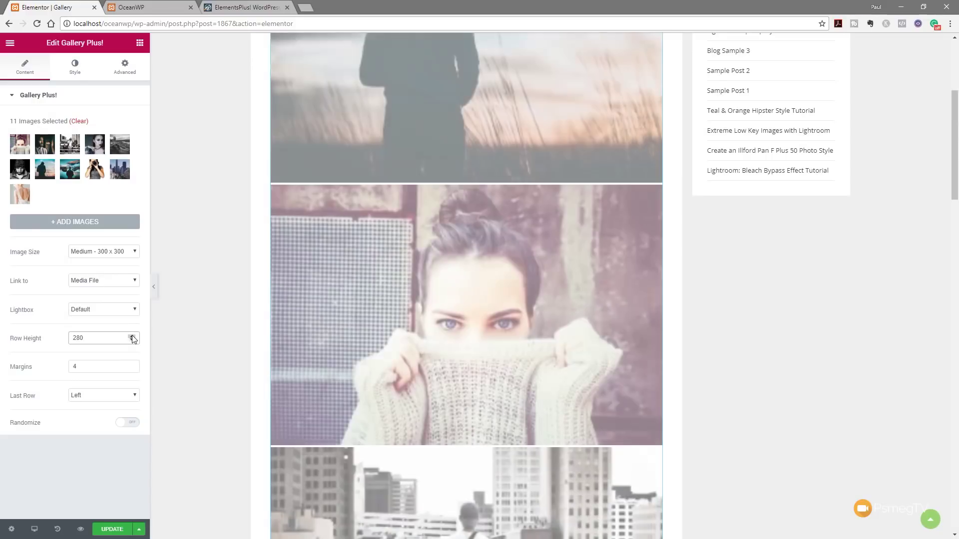
{"action": "left_click", "coordinate": [133, 338]}
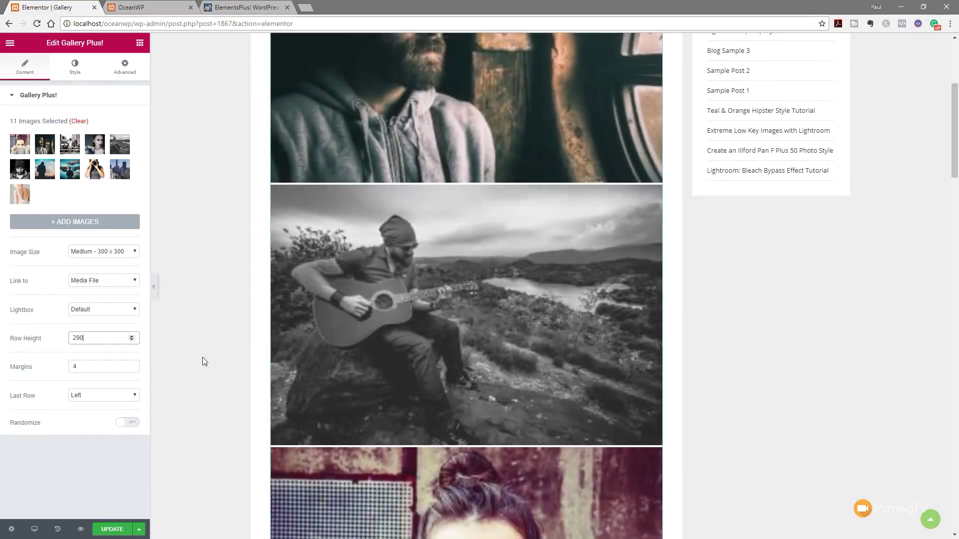
{"action": "scroll", "coordinate": [214, 365], "scroll_direction": "down", "scroll_amount": 20}
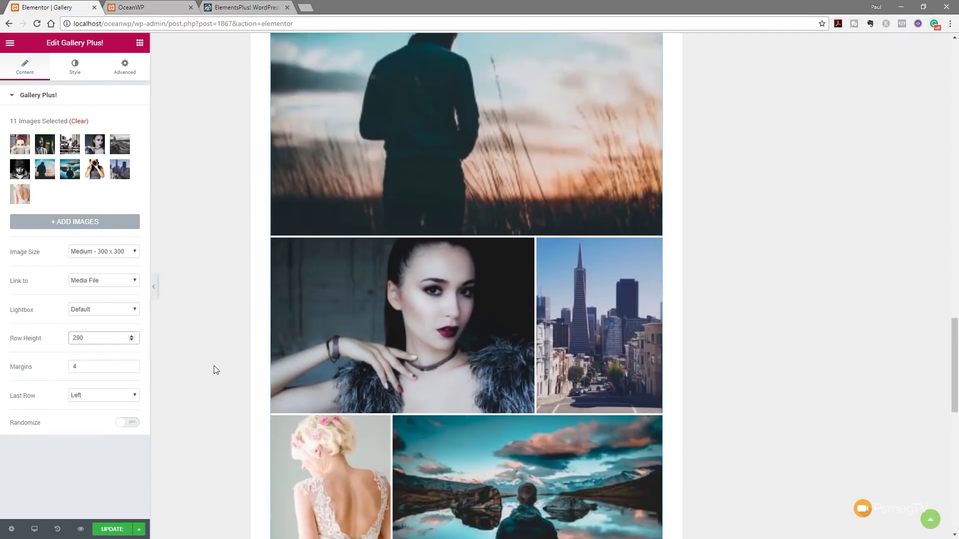
{"action": "scroll", "coordinate": [213, 366], "scroll_direction": "down", "scroll_amount": 5}
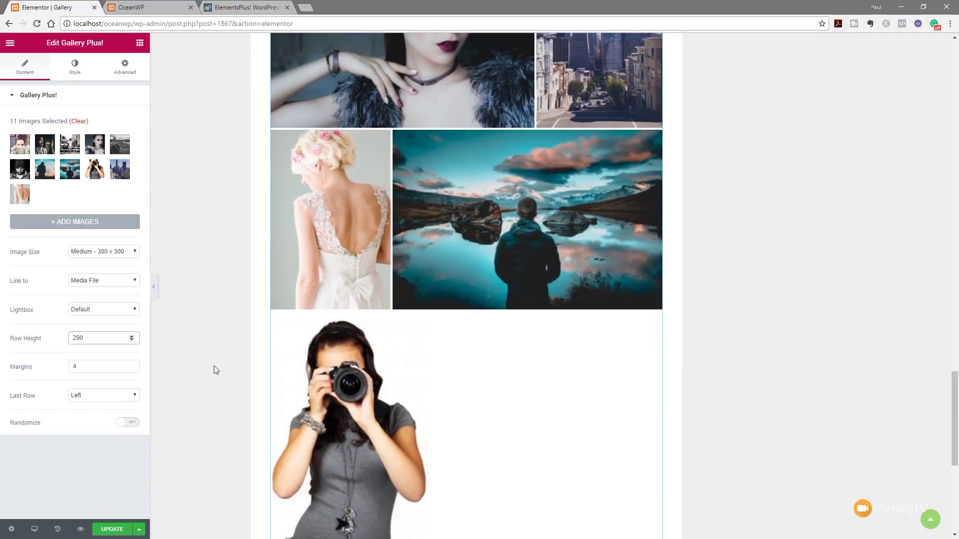
{"action": "left_click", "coordinate": [117, 465]}
Preview the No Justify, Justify and Hide options for the gallery's last row
{"action": "left_click", "coordinate": [132, 398]}
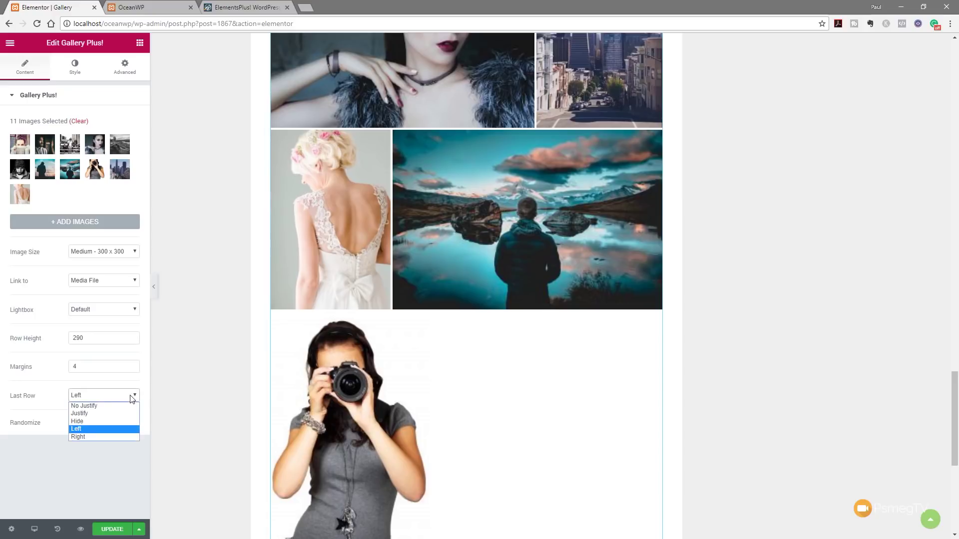
{"action": "left_click", "coordinate": [94, 410]}
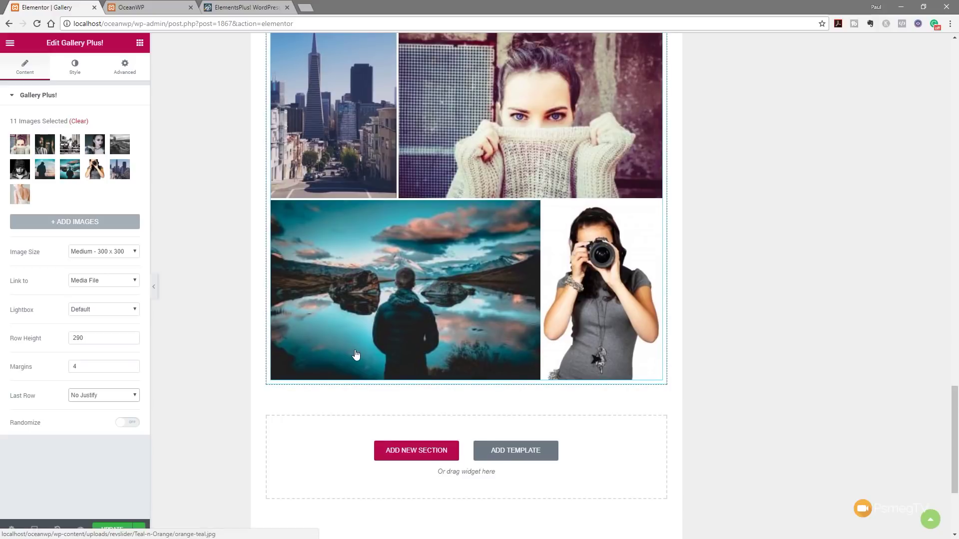
{"action": "left_click", "coordinate": [109, 396]}
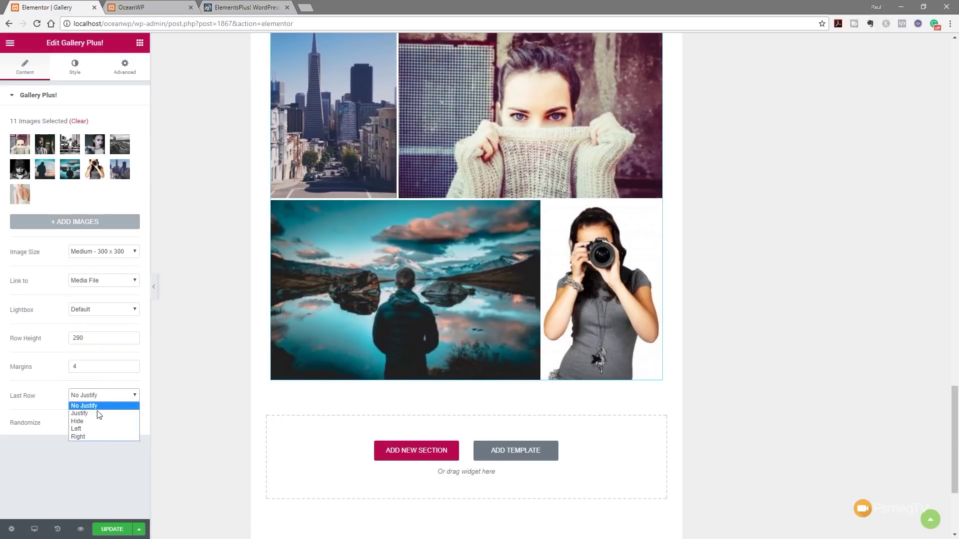
{"action": "left_click", "coordinate": [98, 414]}
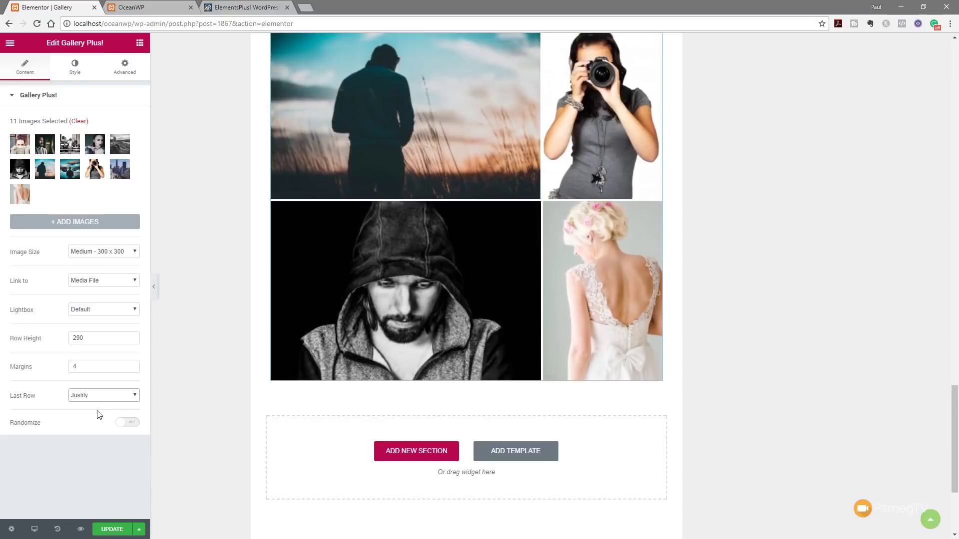
{"action": "left_click", "coordinate": [103, 397]}
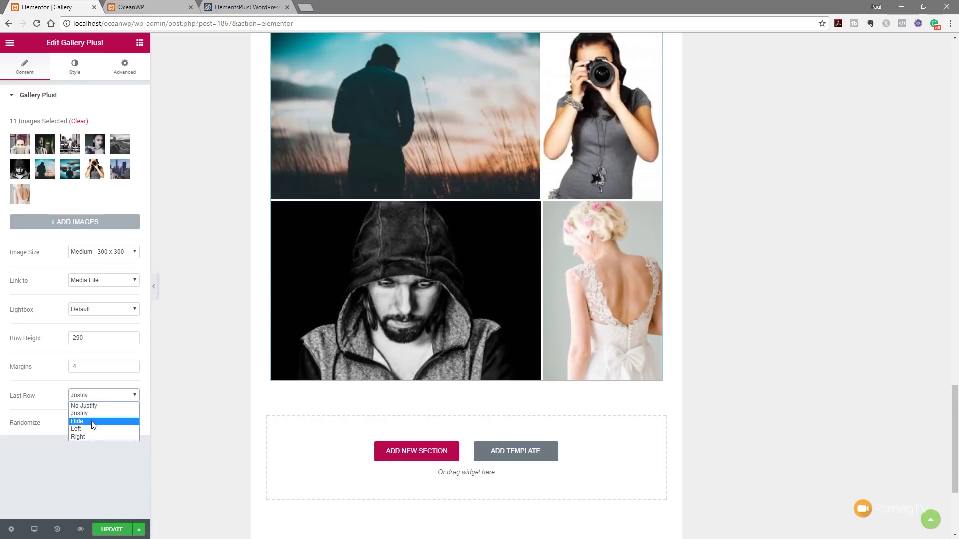
{"action": "left_click", "coordinate": [94, 422]}
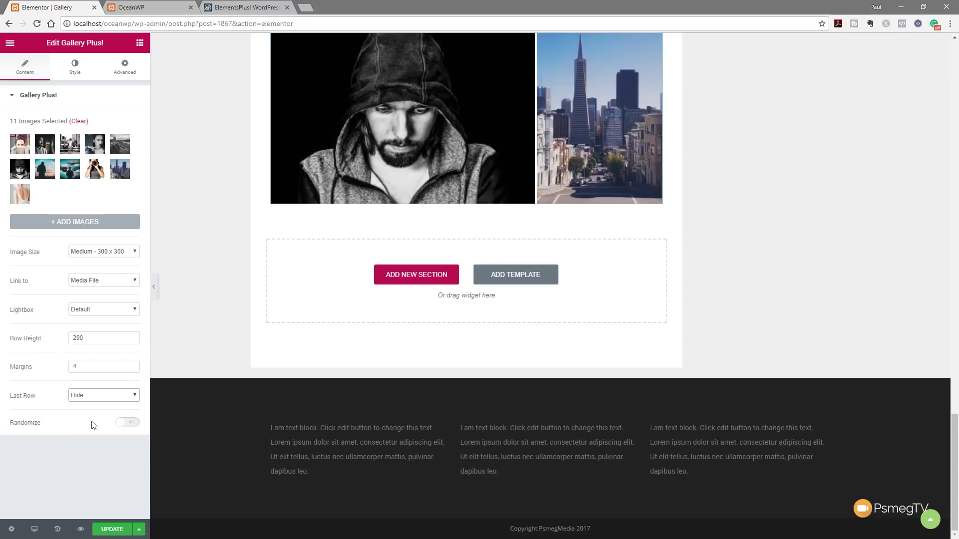
Try Left alignment for the last row, then settle on Right
{"action": "left_click", "coordinate": [99, 396]}
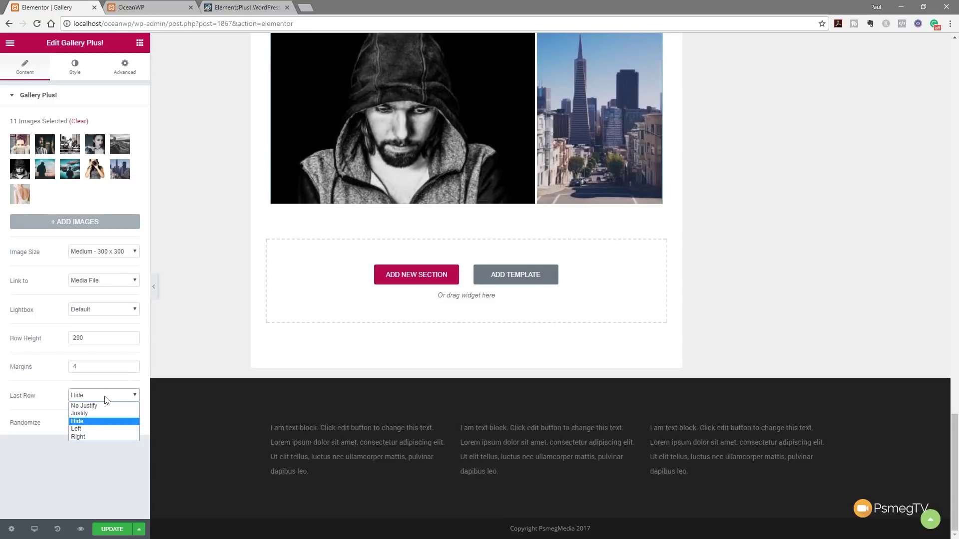
{"action": "left_click", "coordinate": [91, 429]}
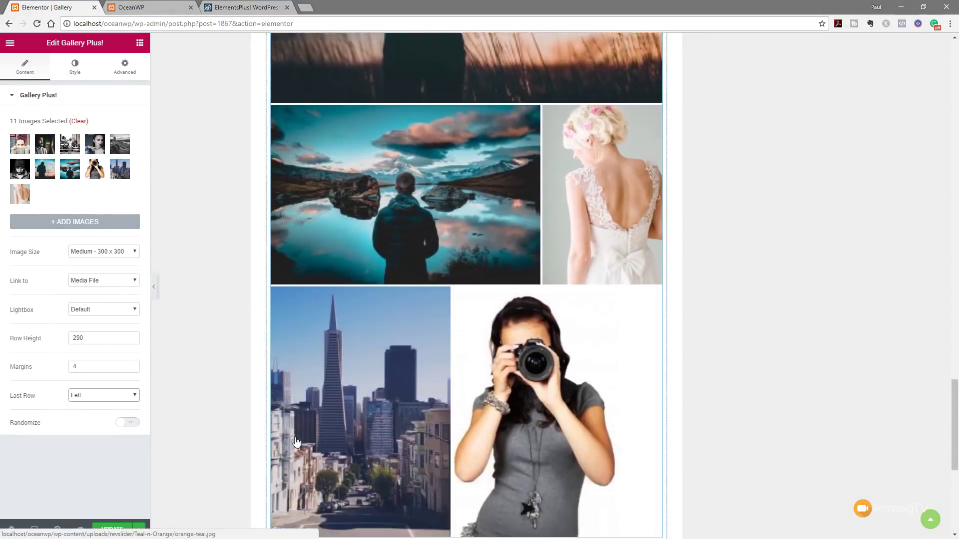
{"action": "scroll", "coordinate": [295, 440], "scroll_direction": "down", "scroll_amount": 5}
{"action": "left_click", "coordinate": [124, 396]}
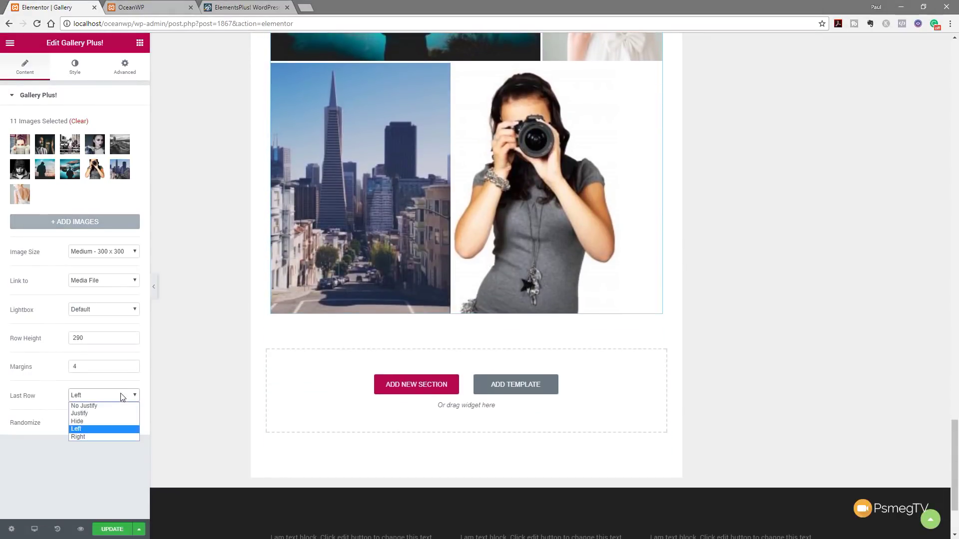
{"action": "left_click", "coordinate": [96, 436]}
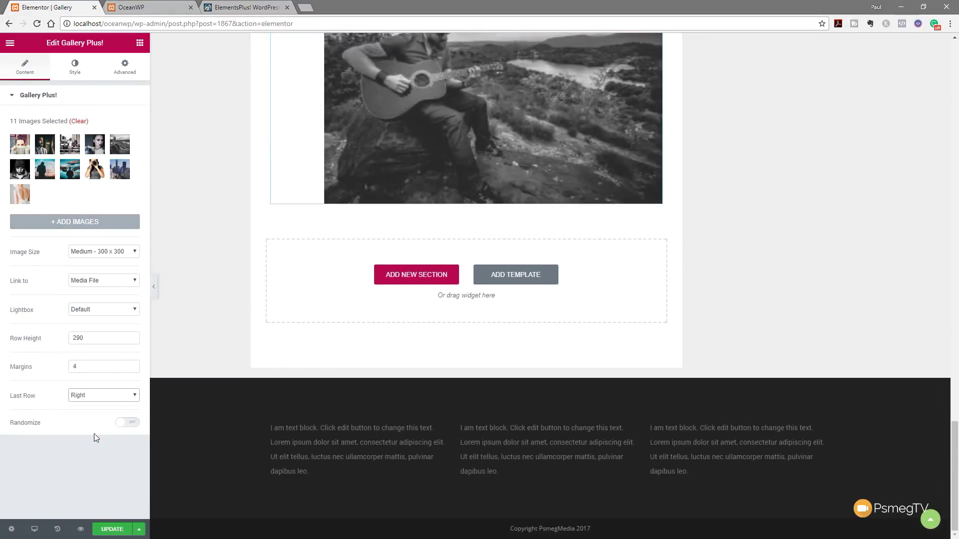
{"action": "scroll", "coordinate": [200, 416], "scroll_direction": "up", "scroll_amount": 10}
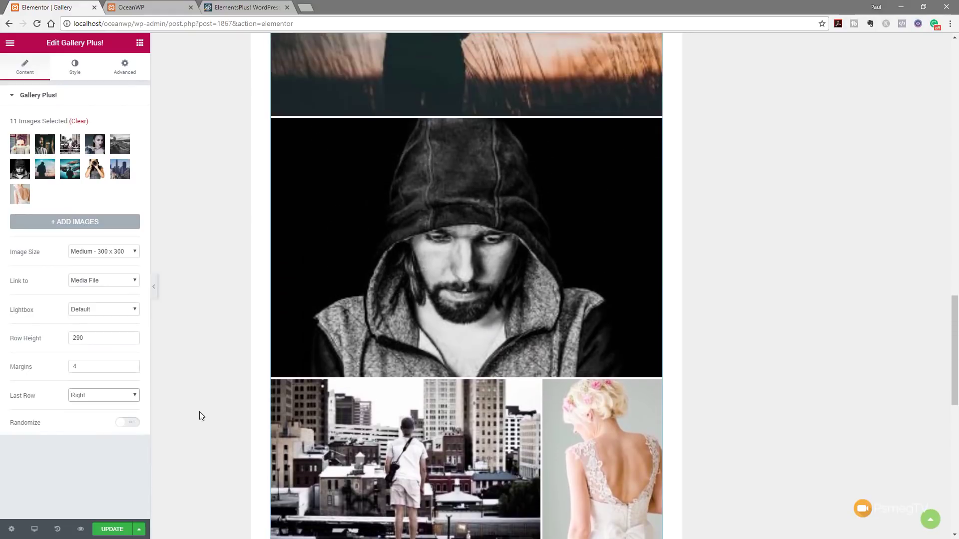
{"action": "scroll", "coordinate": [199, 412], "scroll_direction": "up", "scroll_amount": 15}
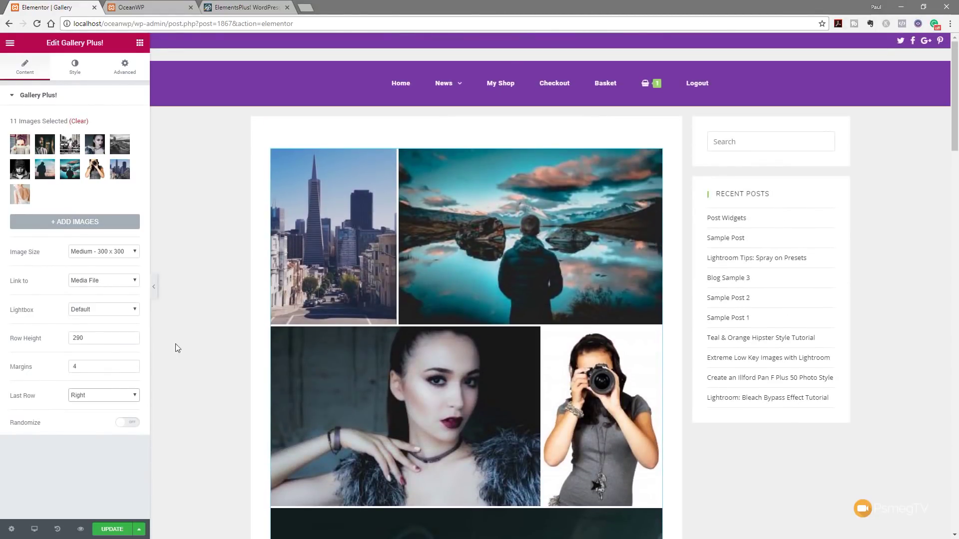
{"action": "left_click", "coordinate": [125, 396]}
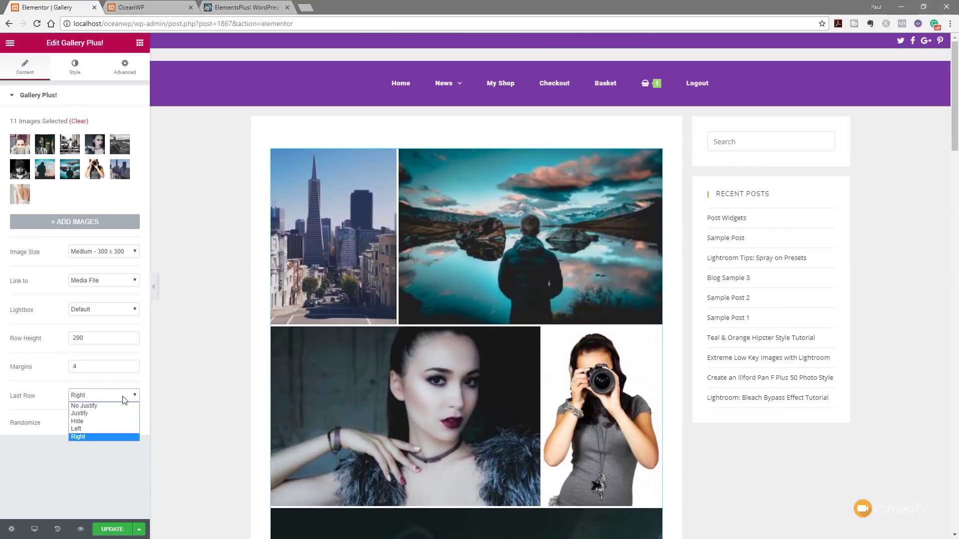